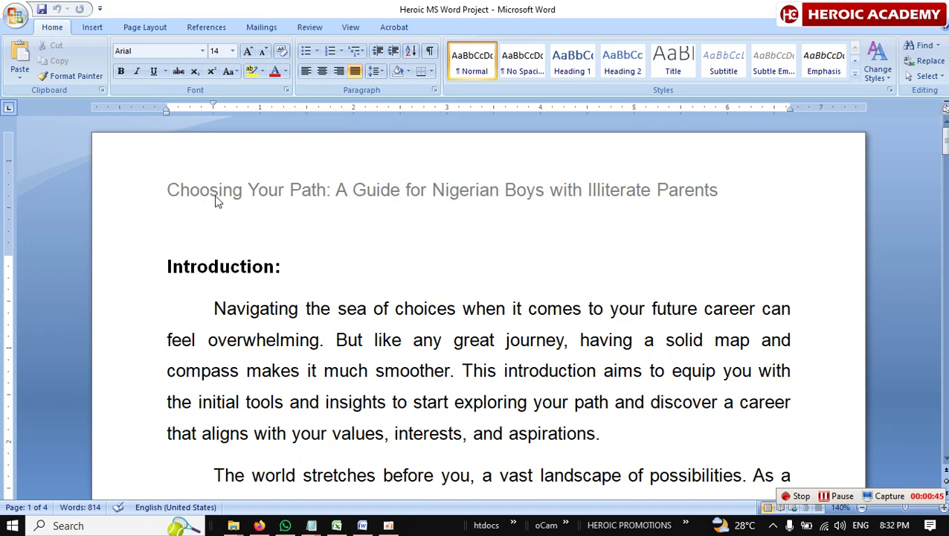
# Copy the full title text from the page header and return to the document body
pyautogui.doubleClick(169, 189)
pyautogui.moveTo(170, 190); pyautogui.dragTo(707, 189)
pyautogui.rightClick(631, 194)
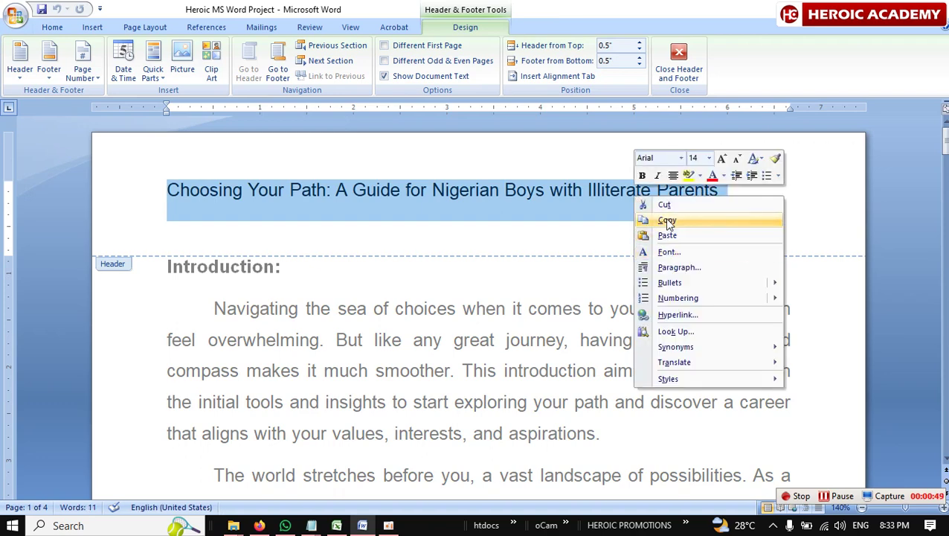
pyautogui.click(668, 221)
pyautogui.doubleClick(510, 286)
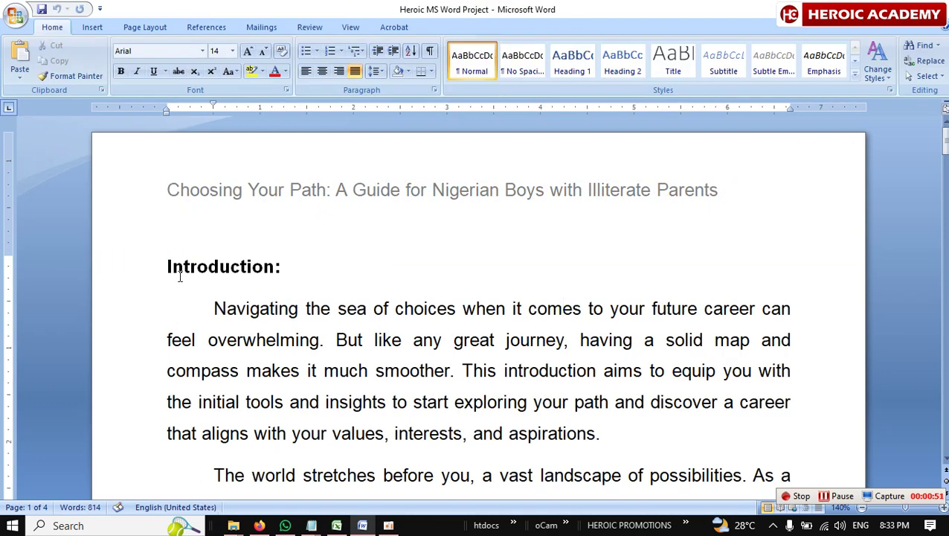
# Insert four blank lines above the Introduction heading and paste the copied title into the first one
pyautogui.press('Return')
pyautogui.press('Return')
pyautogui.press('Return')
pyautogui.press('Return')
pyautogui.click(388, 260)
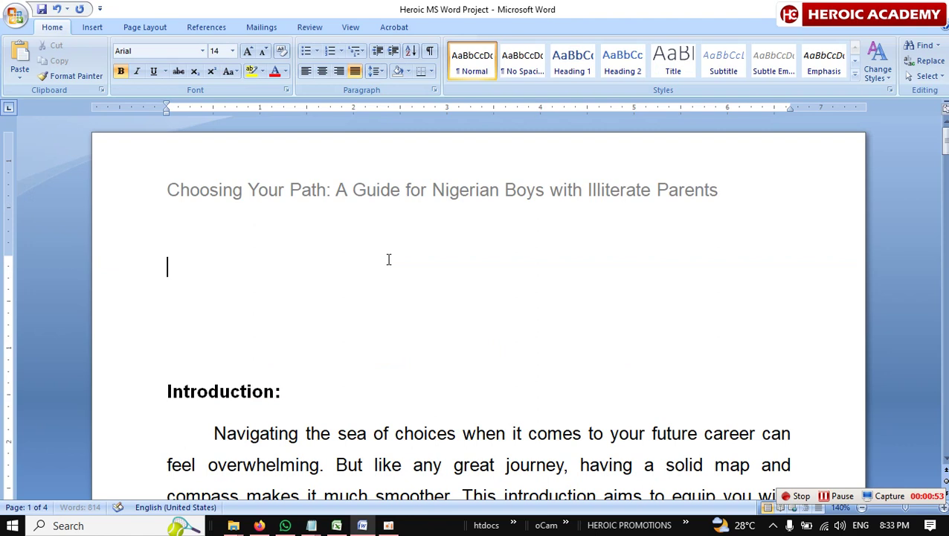
pyautogui.rightClick(382, 269)
pyautogui.click(423, 310)
pyautogui.click(418, 274)
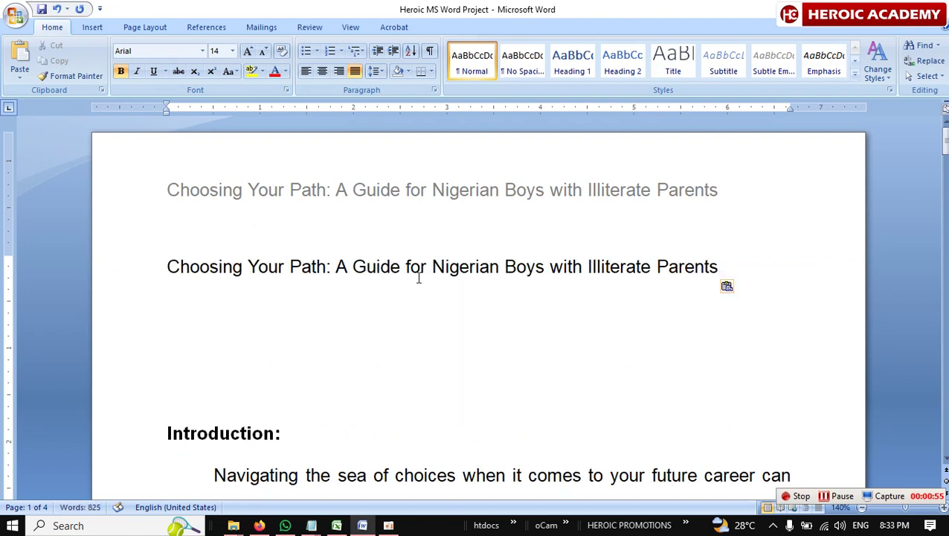
# Format the pasted body title as bold, uppercase, centred text at size 16
pyautogui.moveTo(736, 261); pyautogui.dragTo(167, 268)
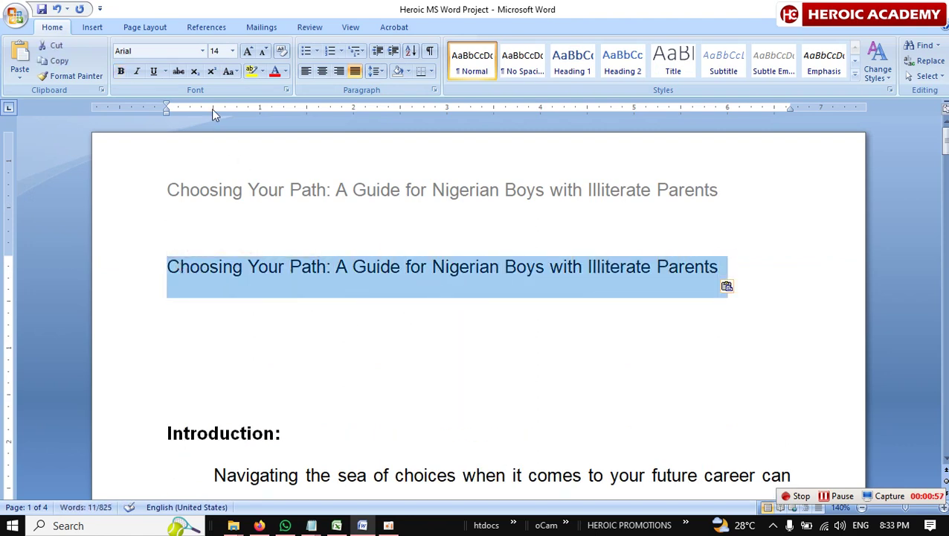
pyautogui.click(121, 70)
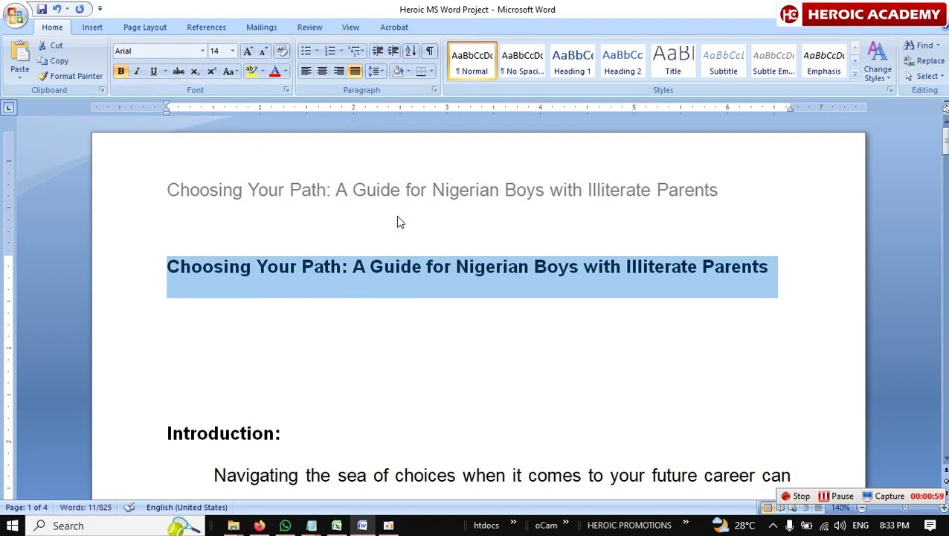
pyautogui.click(228, 70)
pyautogui.click(260, 123)
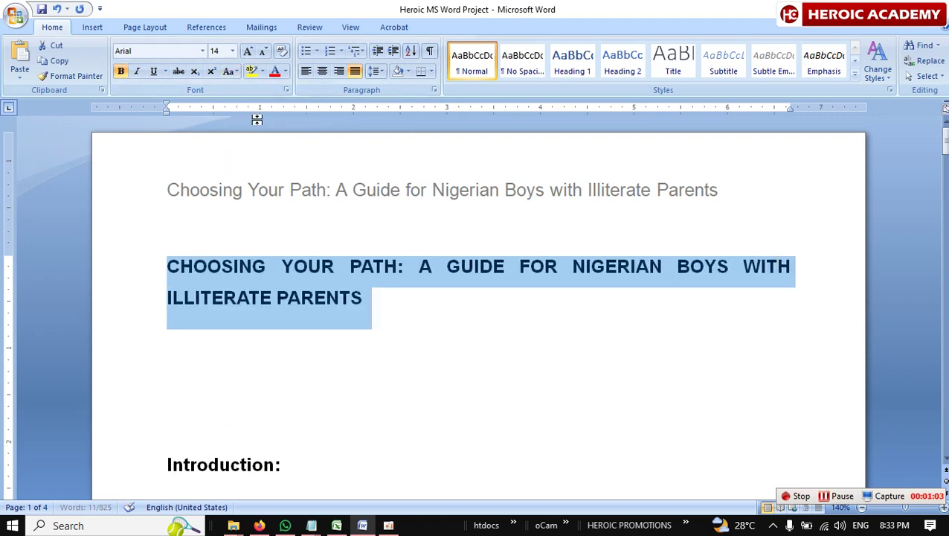
pyautogui.click(322, 70)
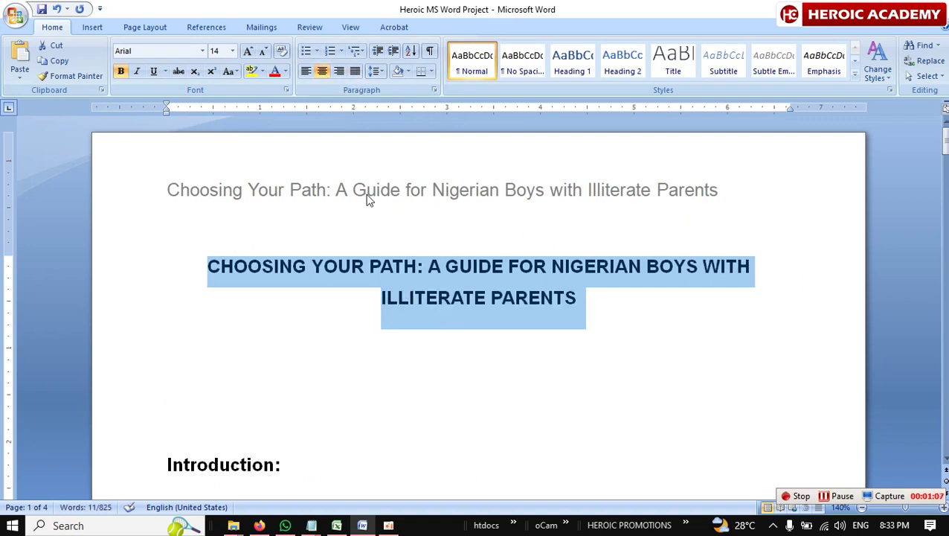
pyautogui.click(233, 51)
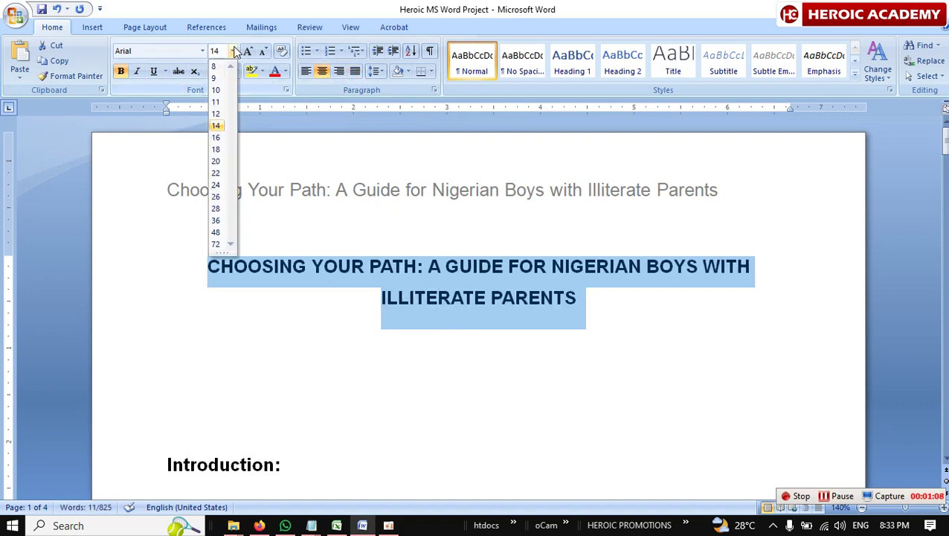
pyautogui.click(216, 137)
pyautogui.click(281, 384)
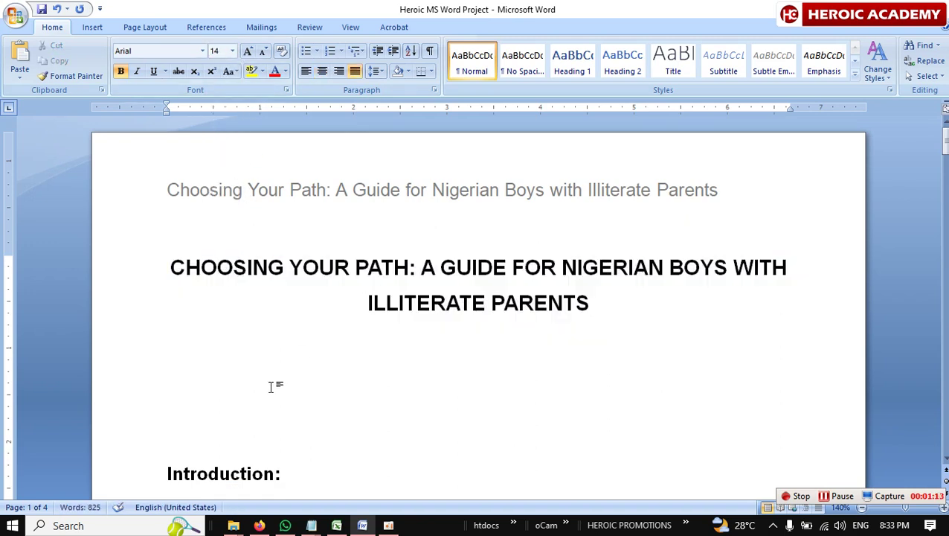
# Delete the extra blank lines between the body title and the Introduction heading, leaving one
pyautogui.moveTo(246, 424); pyautogui.dragTo(228, 347)
pyautogui.click(228, 347)
pyautogui.moveTo(167, 474); pyautogui.dragTo(166, 413)
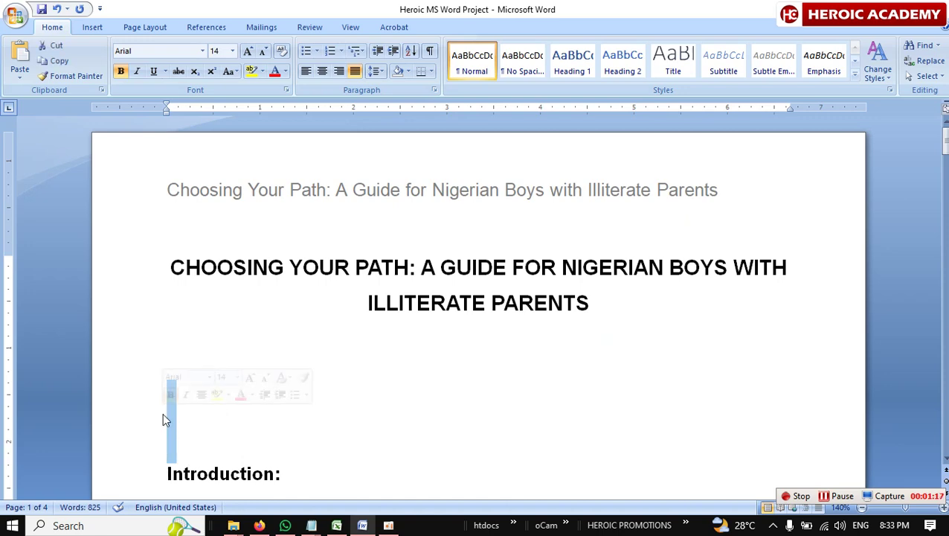
pyautogui.press('Delete')
pyautogui.scroll(-3, 445, 326)
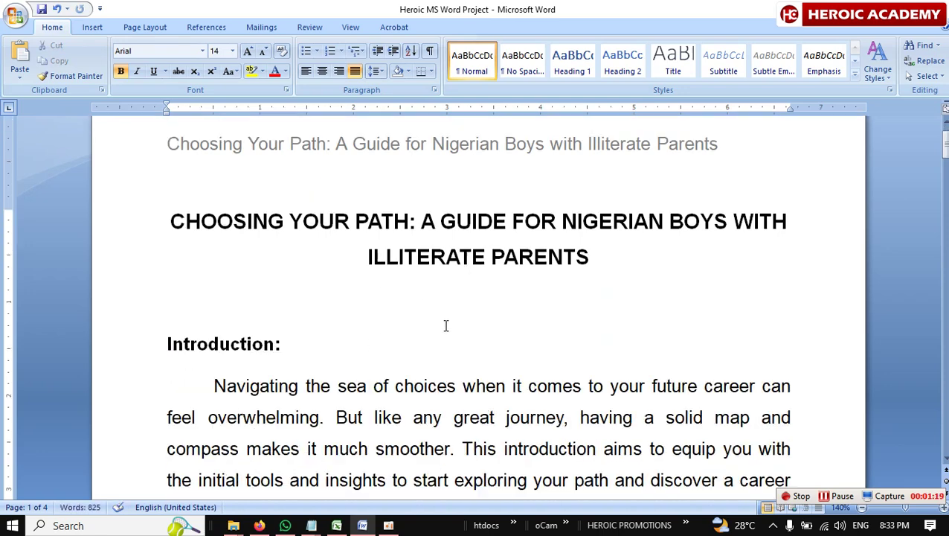
pyautogui.scroll(2, 416, 334)
pyautogui.scroll(1, 416, 334)
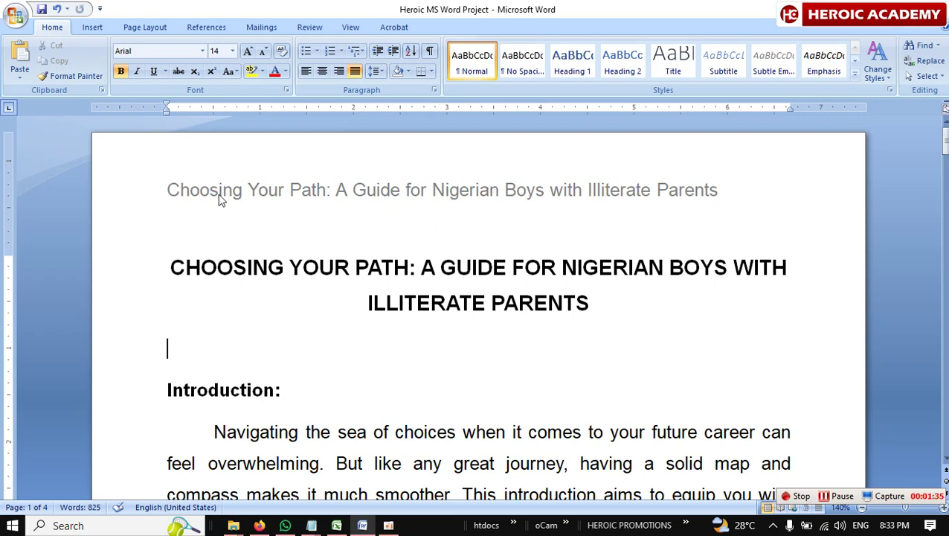
# Open the page header for editing and centre its title text
pyautogui.doubleClick(293, 188)
pyautogui.moveTo(165, 189); pyautogui.dragTo(715, 188)
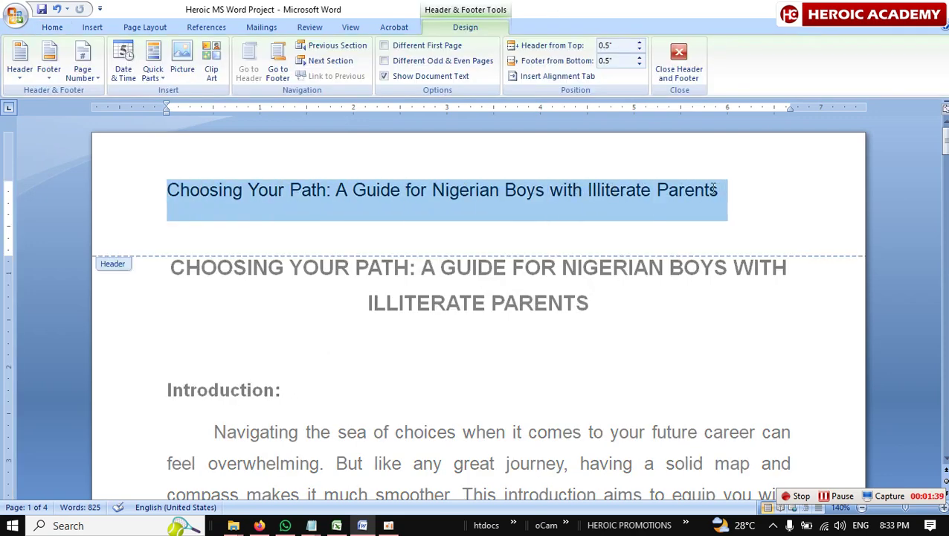
pyautogui.click(581, 220)
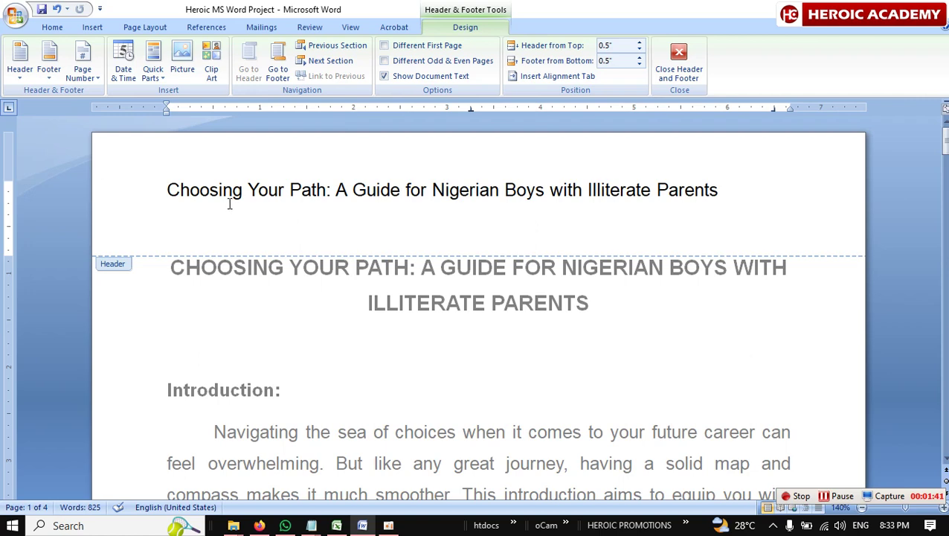
pyautogui.moveTo(169, 189); pyautogui.dragTo(742, 188)
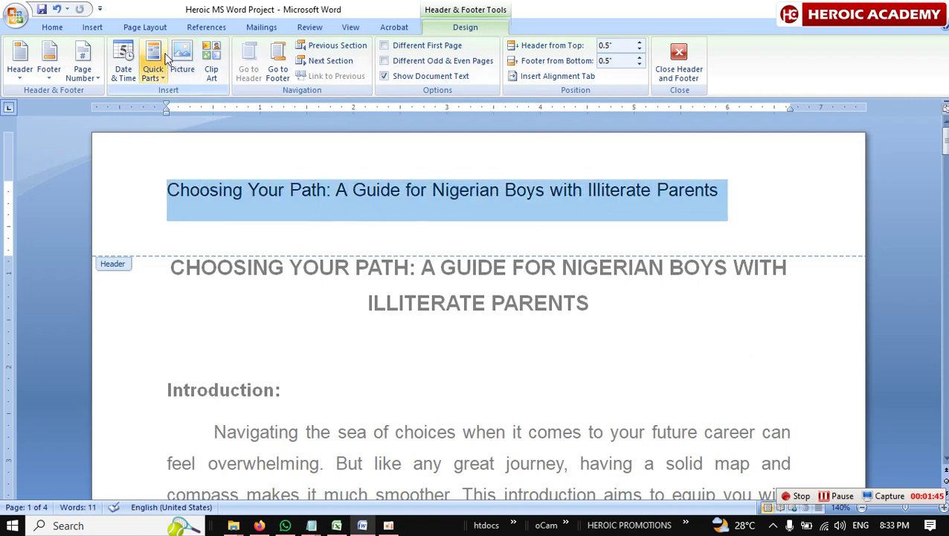
pyautogui.click(52, 28)
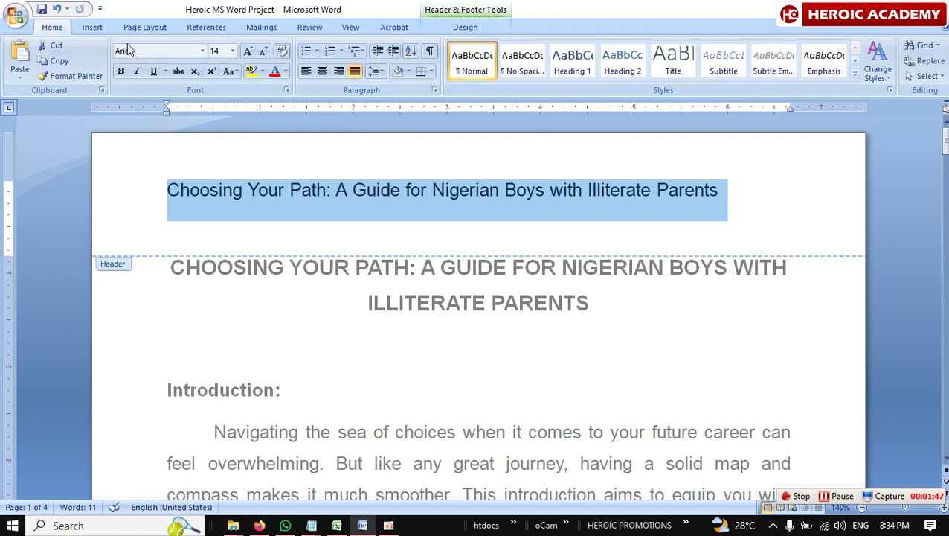
pyautogui.click(322, 71)
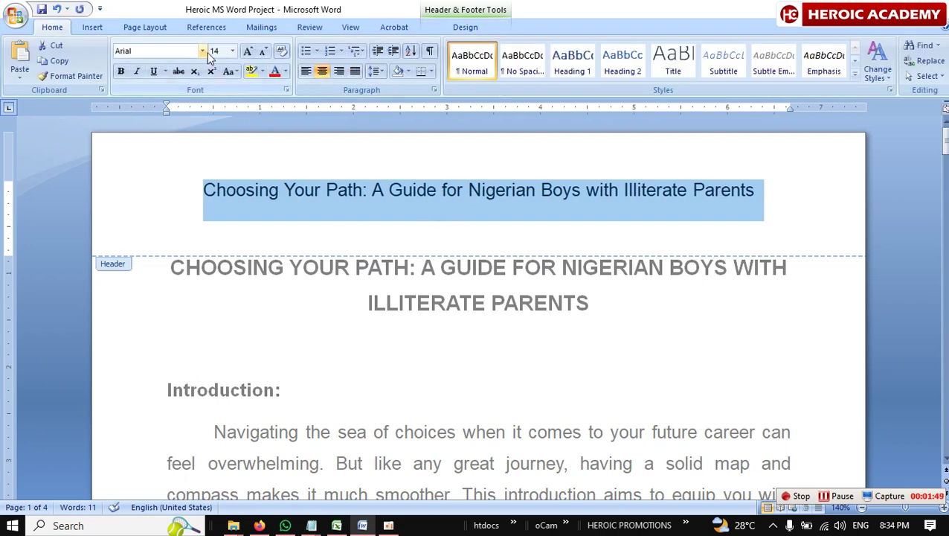
# Make the header title size 10, italic and light gray, and return to the document body
pyautogui.click(232, 50)
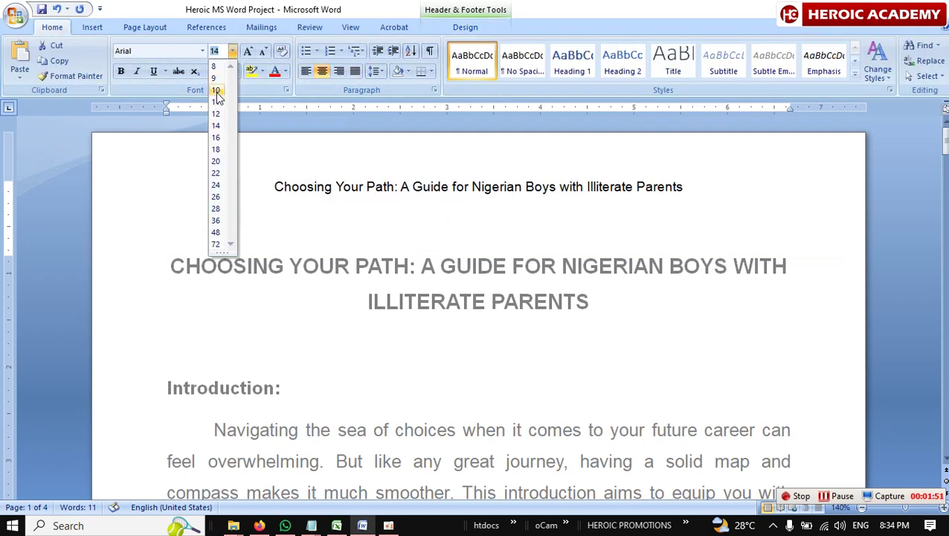
pyautogui.click(216, 90)
pyautogui.click(137, 71)
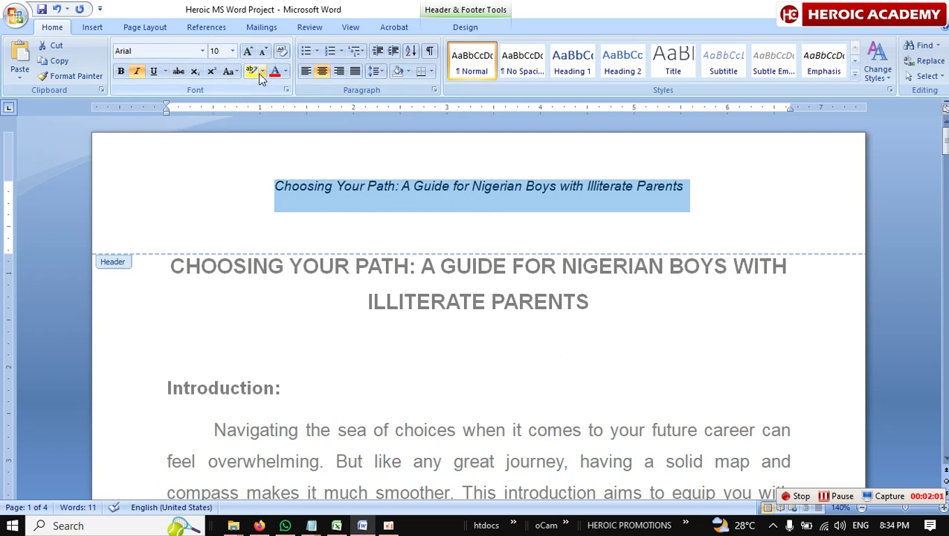
pyautogui.click(286, 73)
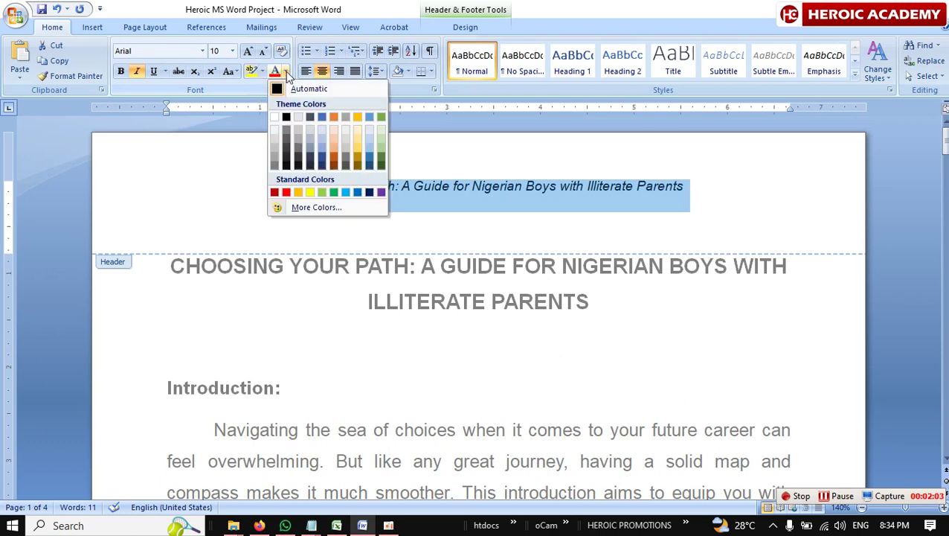
pyautogui.click(273, 159)
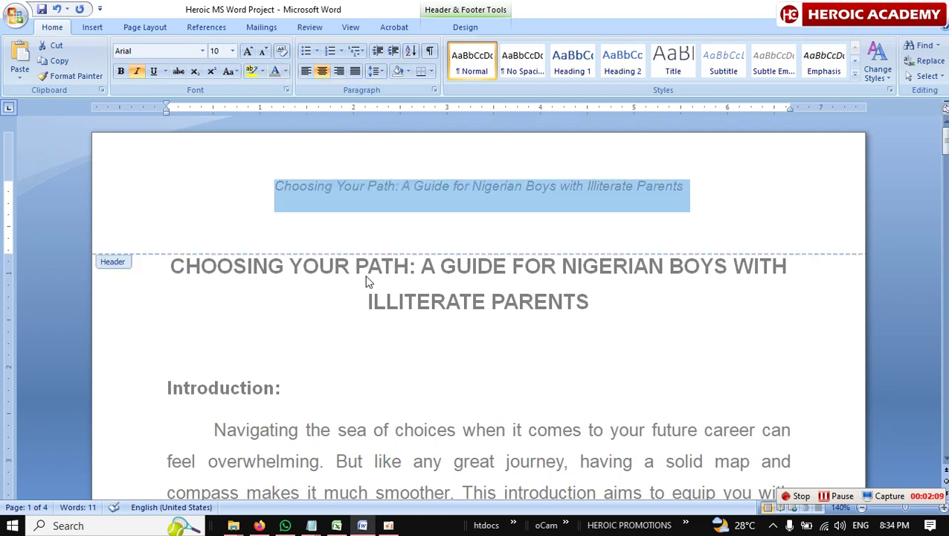
pyautogui.doubleClick(156, 325)
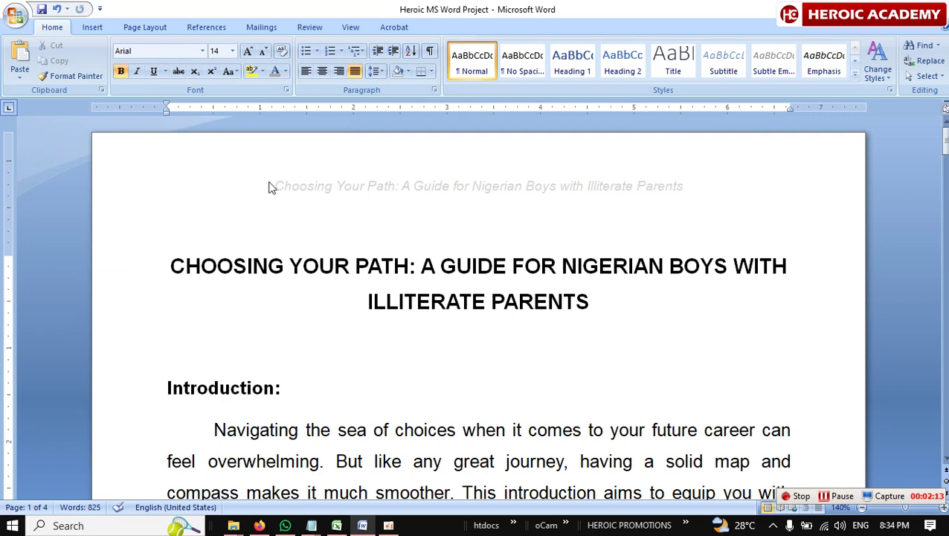
# Recolour the header title with a darker gray from the black theme shades and close header editing
pyautogui.doubleClick(480, 186)
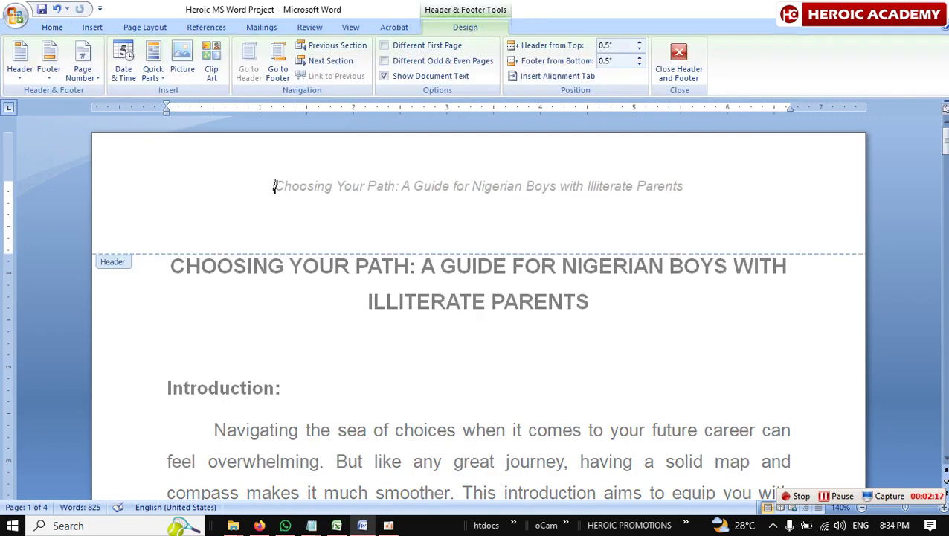
pyautogui.moveTo(274, 186); pyautogui.dragTo(684, 184)
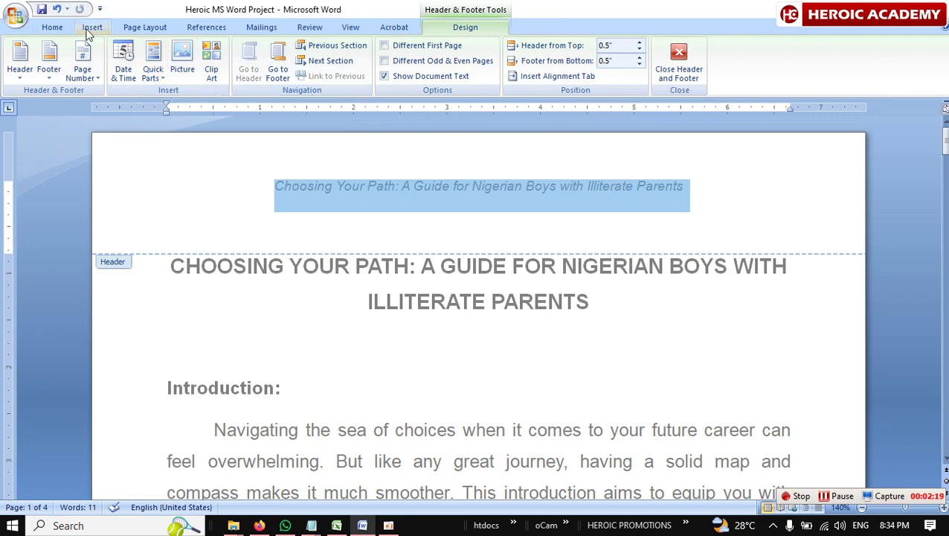
pyautogui.click(53, 27)
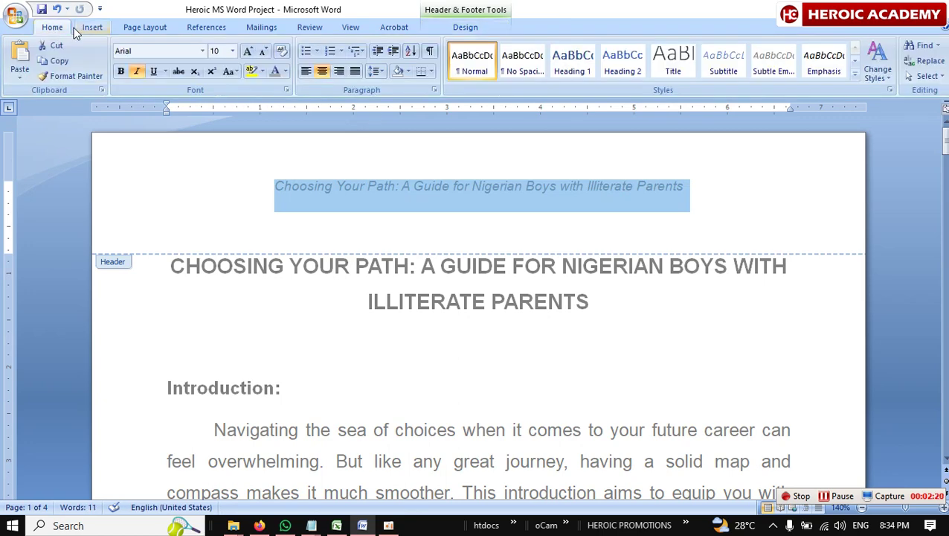
pyautogui.click(285, 71)
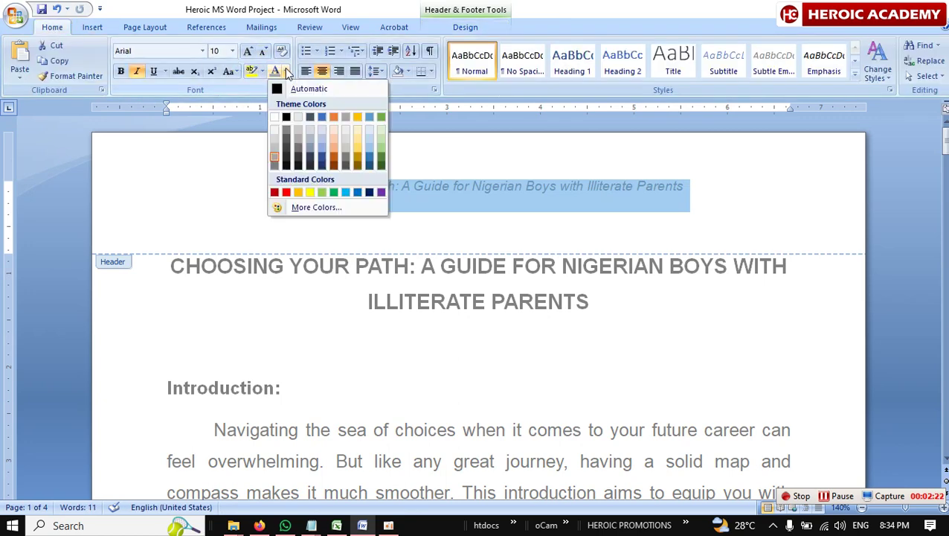
pyautogui.click(286, 148)
pyautogui.click(177, 170)
pyautogui.doubleClick(131, 311)
# Review the repeated header title and the page layout throughout the four-page document
pyautogui.scroll(-1, 316, 246)
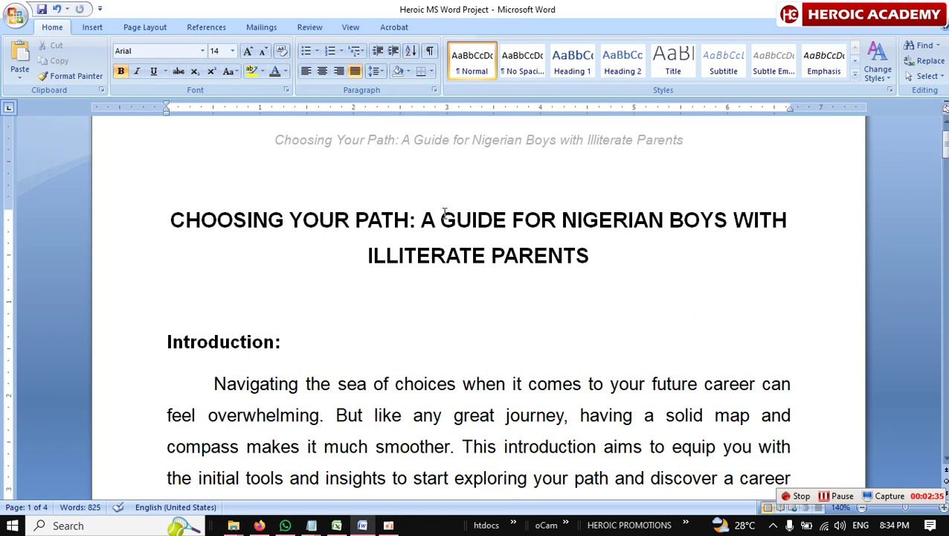
pyautogui.click(255, 218)
pyautogui.scroll(1, 447, 185)
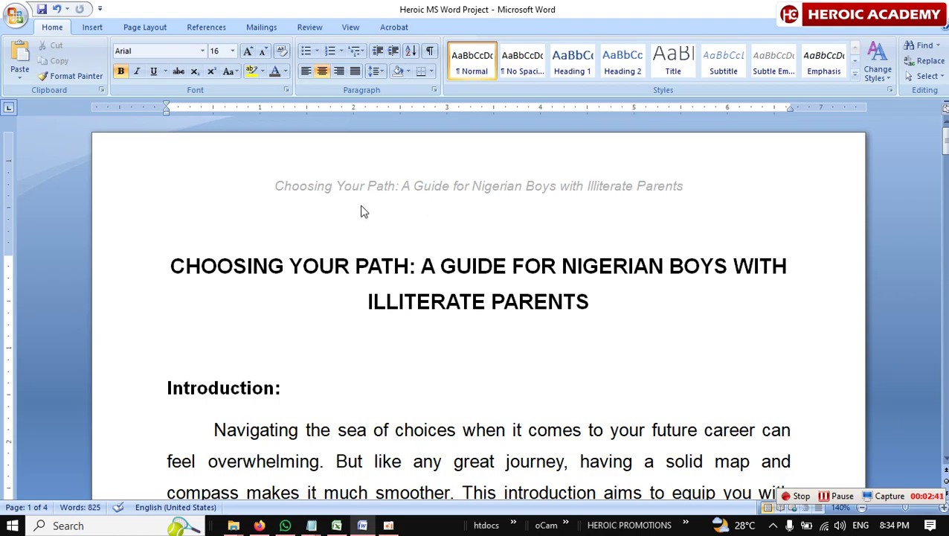
pyautogui.scroll(-10, 360, 212)
pyautogui.scroll(-5, 386, 235)
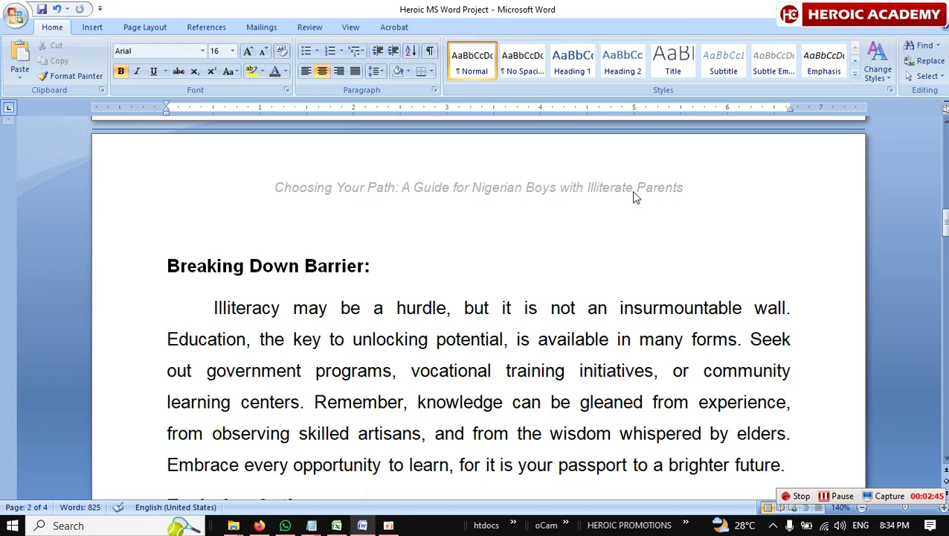
pyautogui.scroll(-2, 447, 193)
pyautogui.scroll(2, 268, 197)
pyautogui.scroll(-4, 304, 220)
pyautogui.scroll(-12, 304, 220)
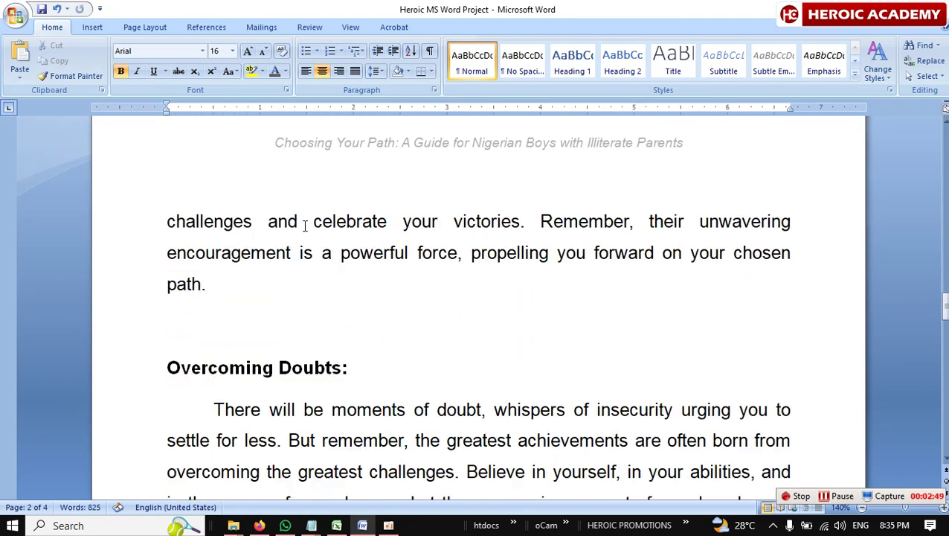
pyautogui.scroll(-12, 304, 225)
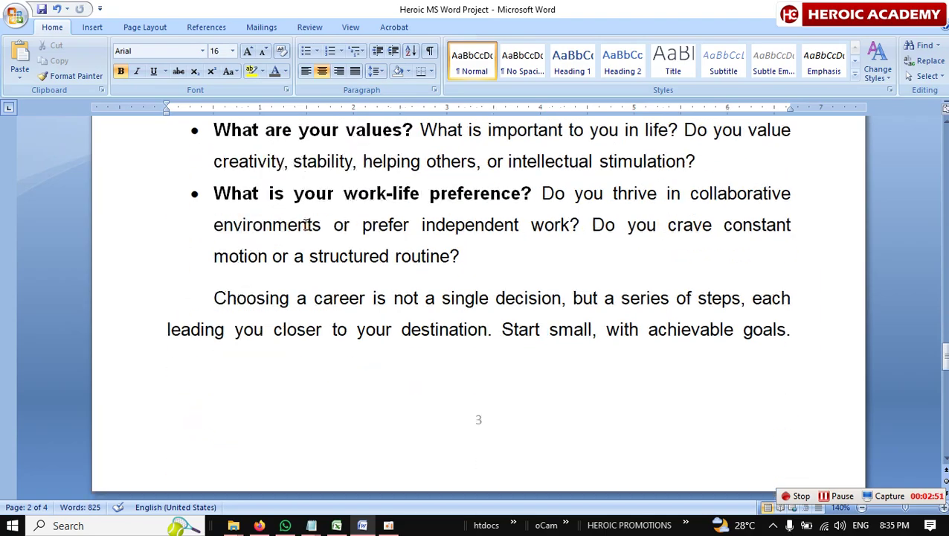
pyautogui.scroll(-12, 304, 222)
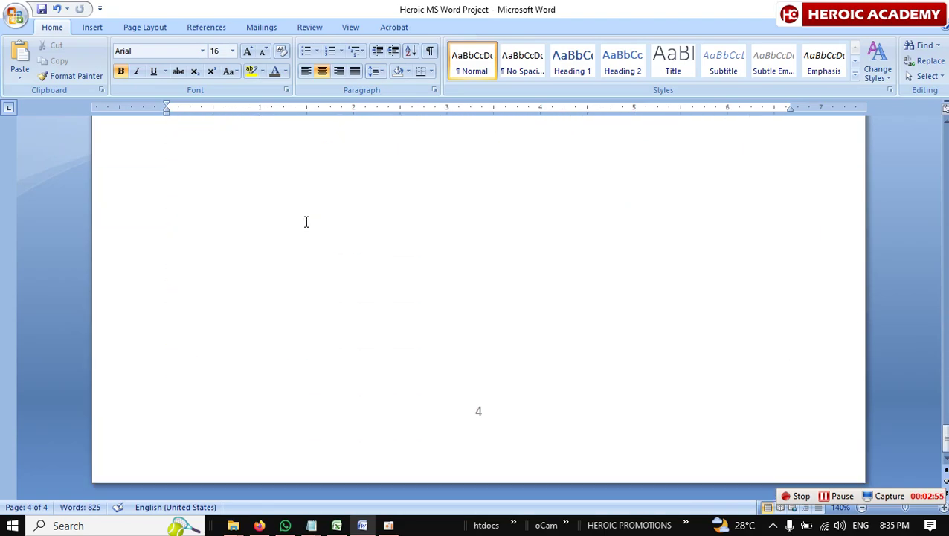
pyautogui.scroll(8, 304, 219)
pyautogui.scroll(-2, 320, 240)
pyautogui.scroll(1, 360, 287)
pyautogui.scroll(12, 360, 287)
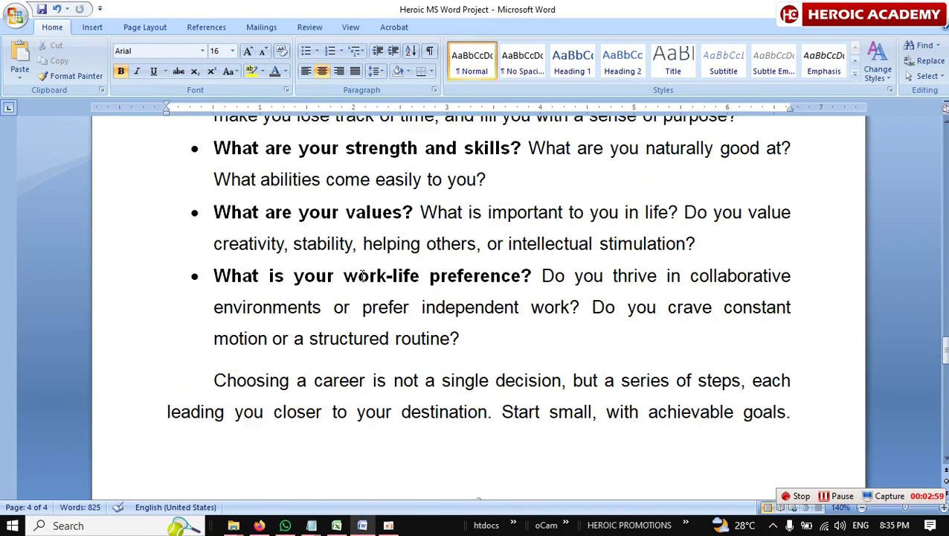
pyautogui.scroll(6, 295, 271)
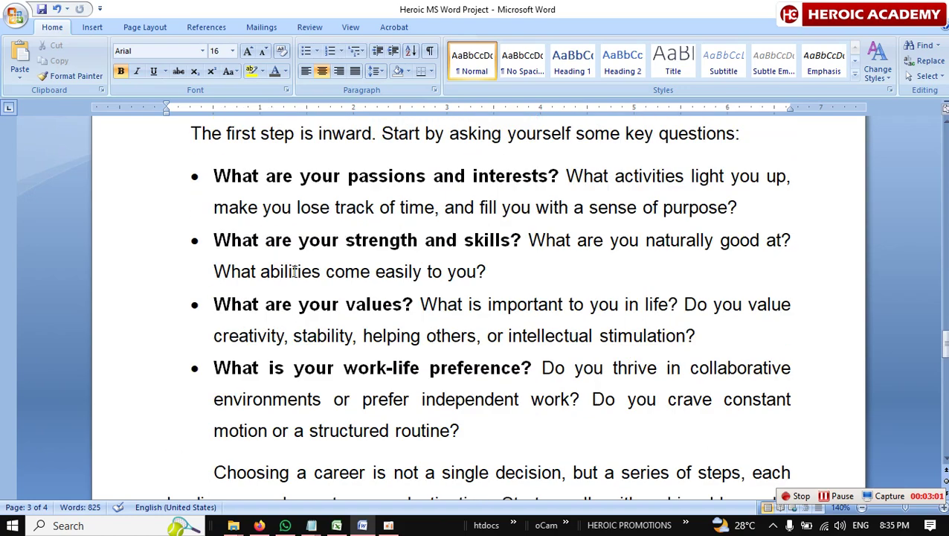
# Check the header title and page numbers from page 3 back up to the first page
pyautogui.scroll(4, 280, 255)
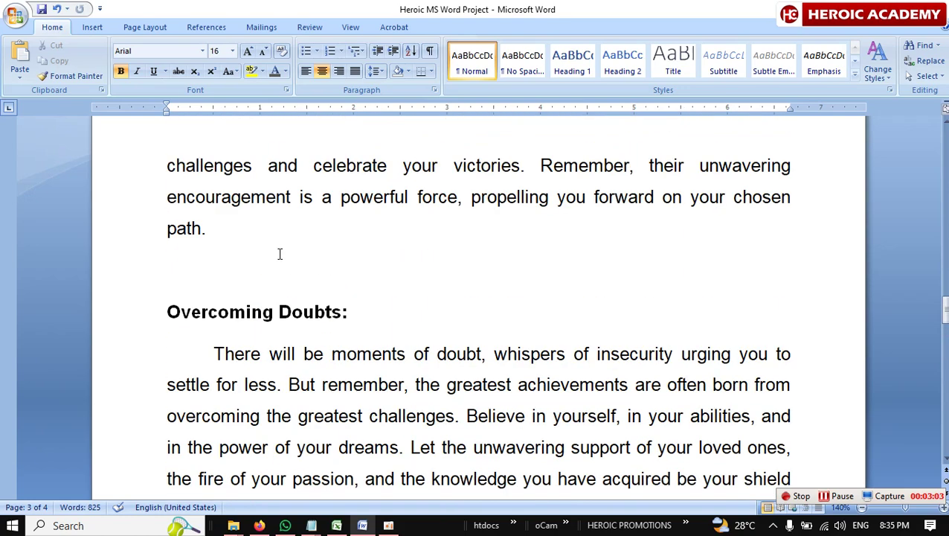
pyautogui.click(204, 263)
pyautogui.scroll(3, 227, 272)
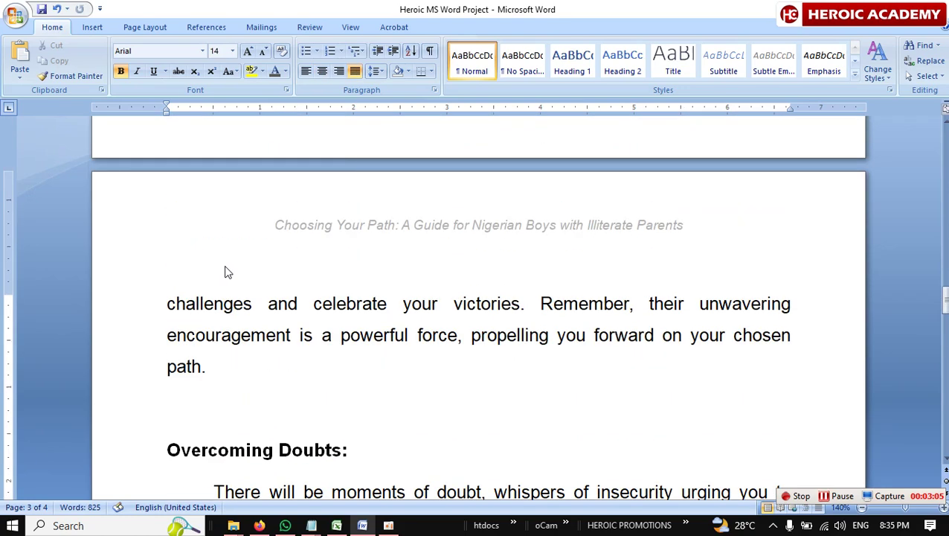
pyautogui.scroll(10, 227, 260)
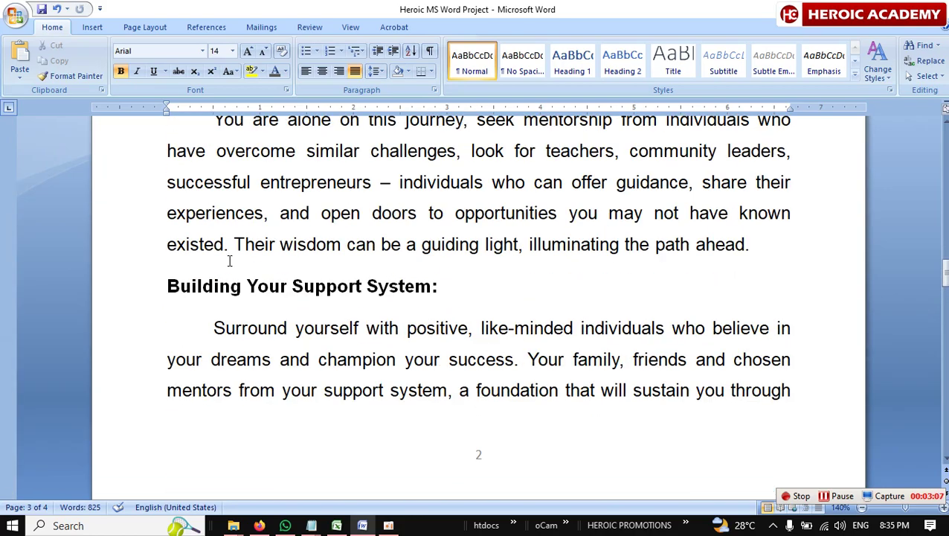
pyautogui.scroll(10, 229, 260)
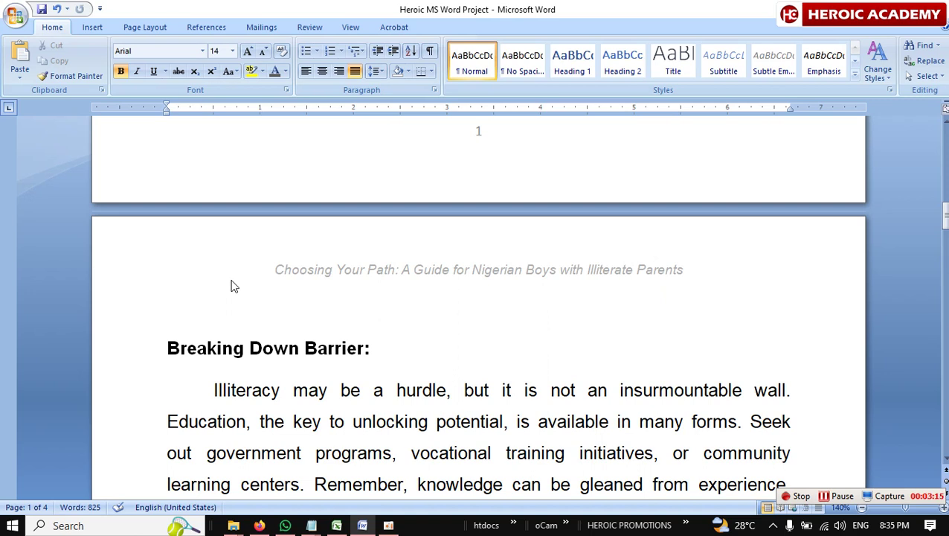
pyautogui.scroll(8, 370, 328)
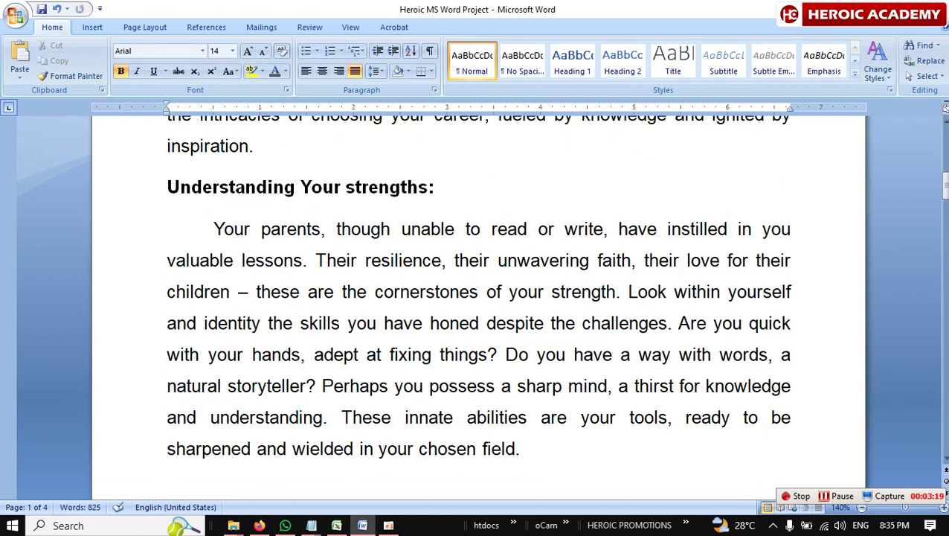
# Switch to the HEROIC MS EXCEL PROJECT workbook in Excel and enlarge the sheet view to 120%
pyautogui.click(337, 525)
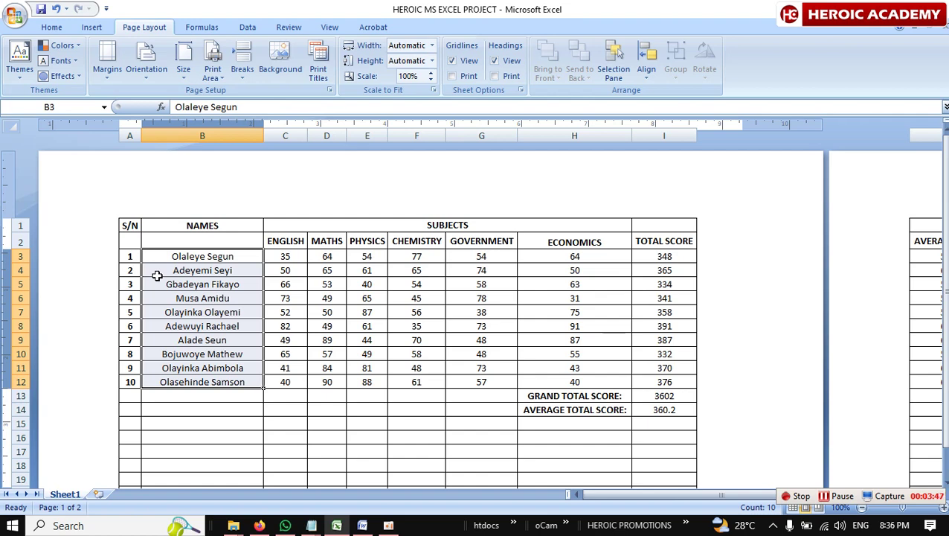
pyautogui.click(350, 311)
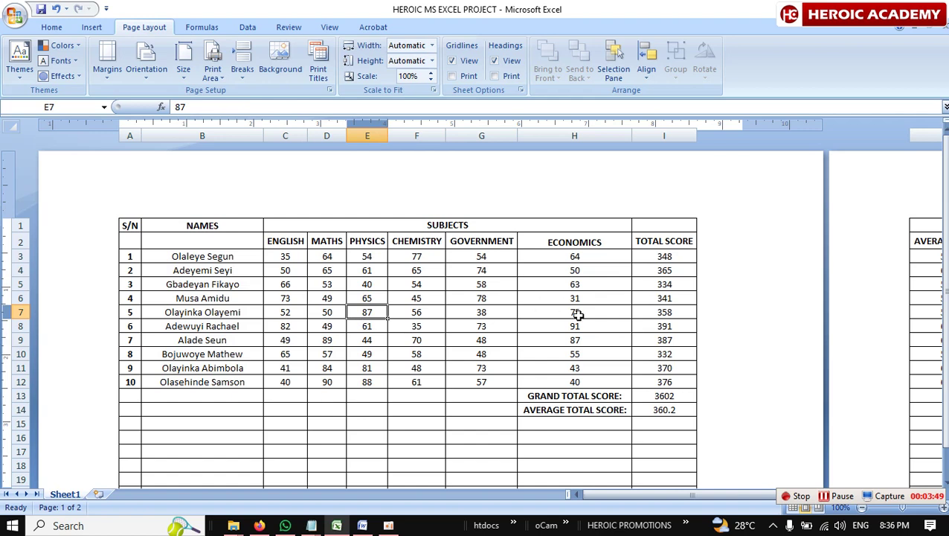
pyautogui.click(941, 506)
pyautogui.click(941, 507)
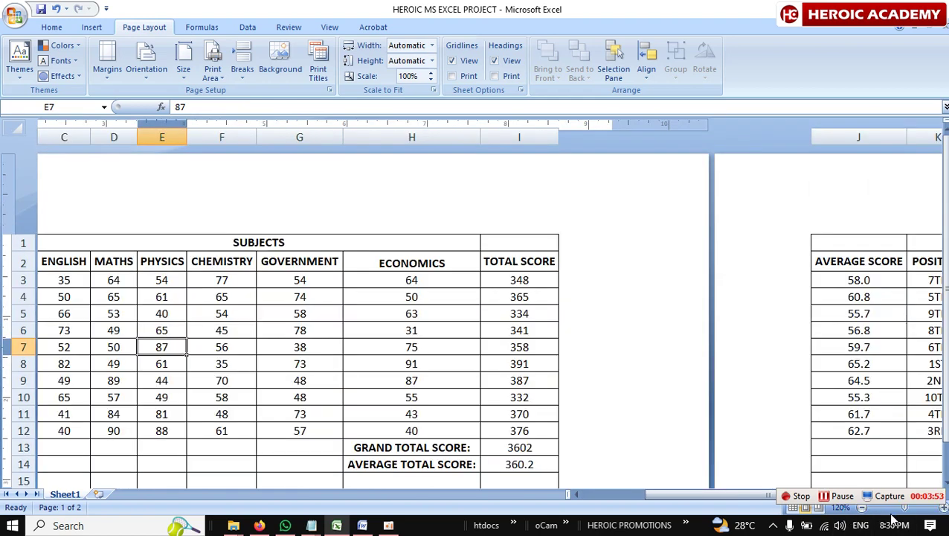
# Examine the score table across both pages, from the S/N column through to the POSITION column
pyautogui.moveTo(662, 496); pyautogui.dragTo(606, 501)
pyautogui.scroll(-5, 371, 370)
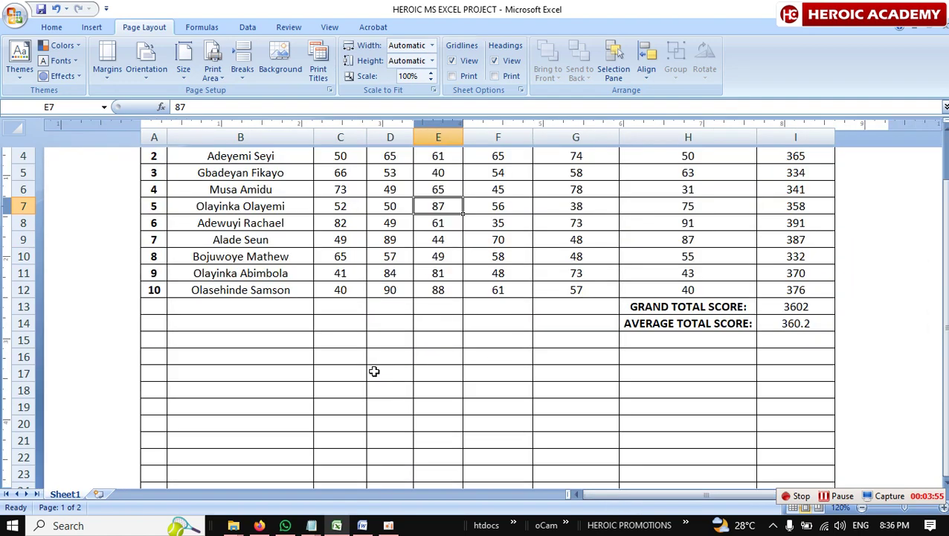
pyautogui.scroll(5, 370, 371)
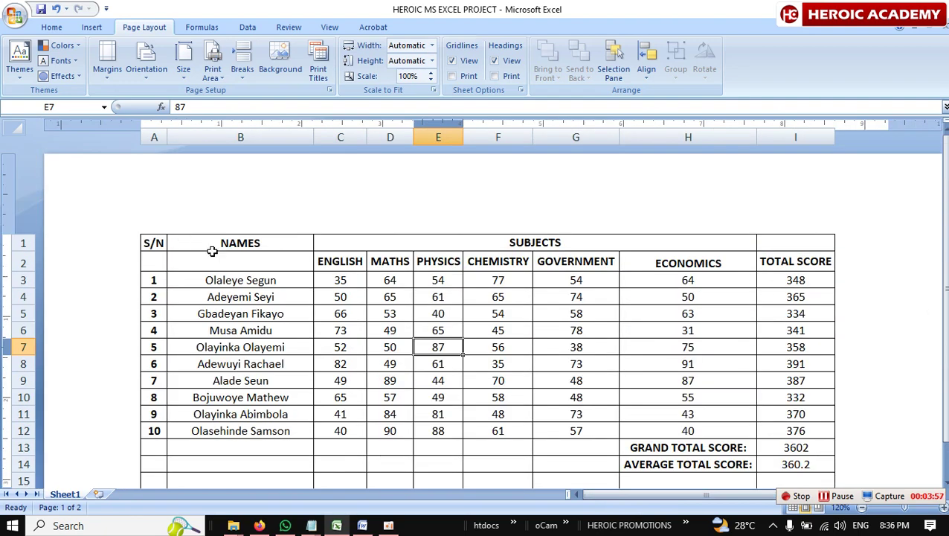
pyautogui.scroll(-3, 460, 312)
pyautogui.scroll(3, 460, 312)
pyautogui.moveTo(617, 495); pyautogui.dragTo(732, 493)
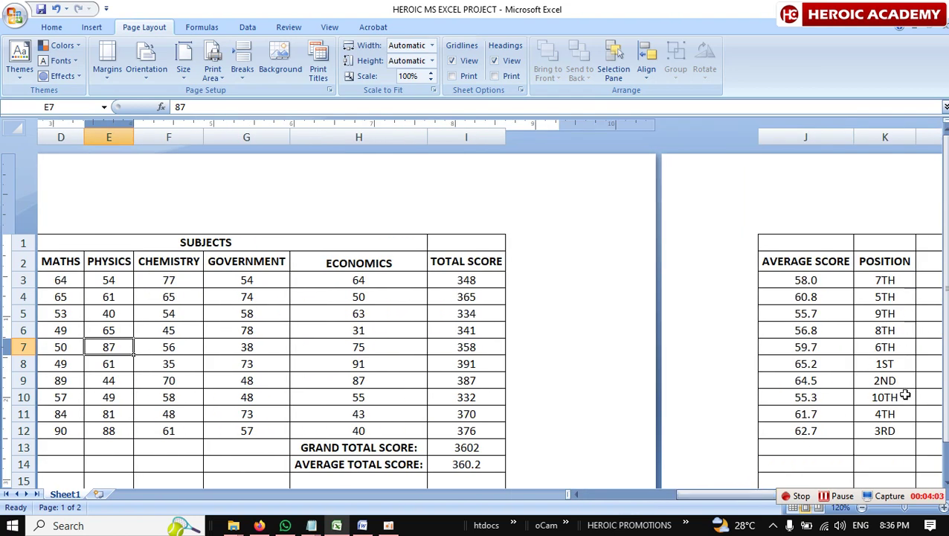
# Narrow the sheet's left page margin so the AVERAGE SCORE column fits on the first page
pyautogui.moveTo(691, 500); pyautogui.dragTo(600, 497)
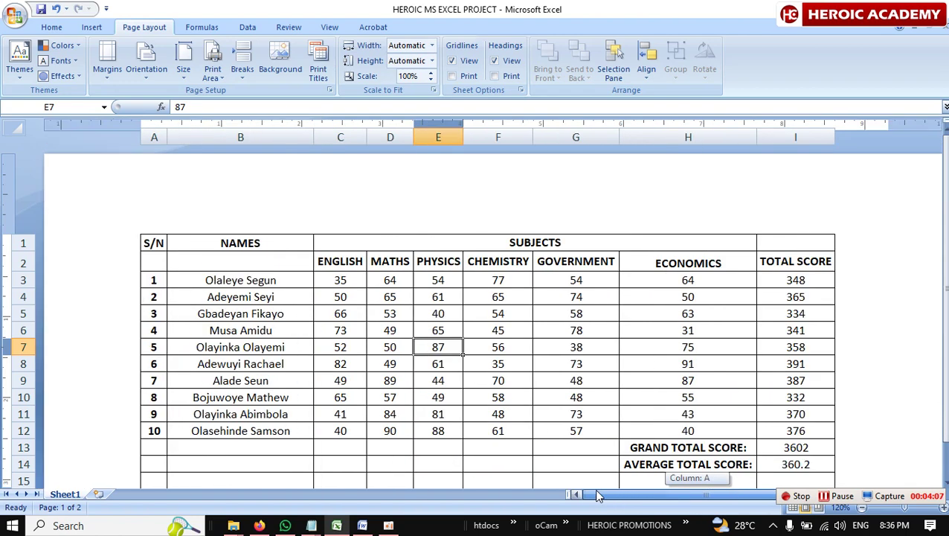
pyautogui.scroll(-2, 297, 322)
pyautogui.scroll(2, 301, 324)
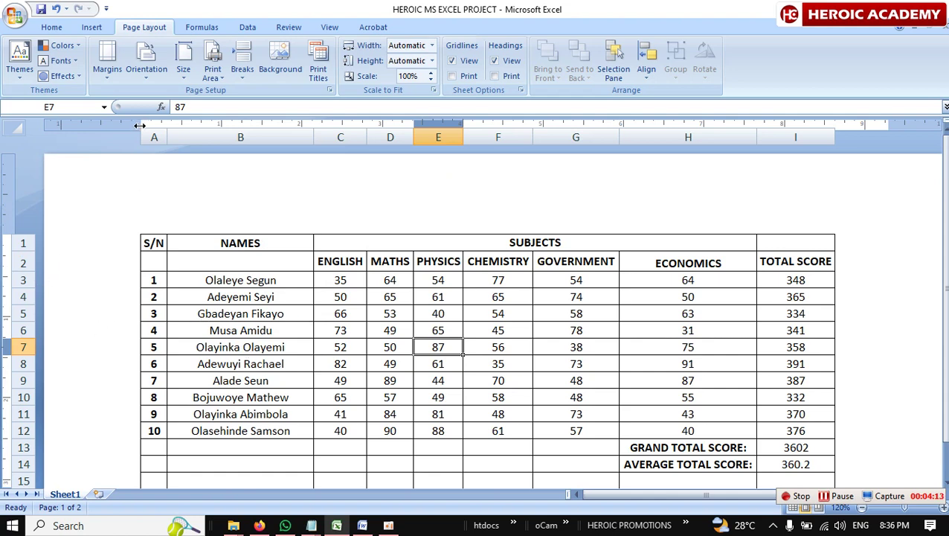
pyautogui.moveTo(136, 124); pyautogui.dragTo(92, 124)
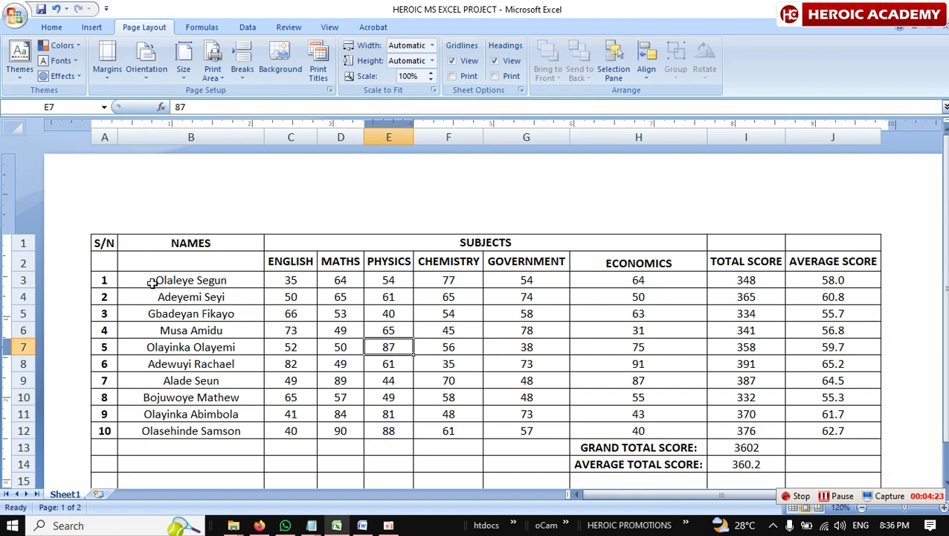
# Left-align the ten student names in B3:B12 under the NAMES heading
pyautogui.moveTo(156, 281); pyautogui.dragTo(199, 431)
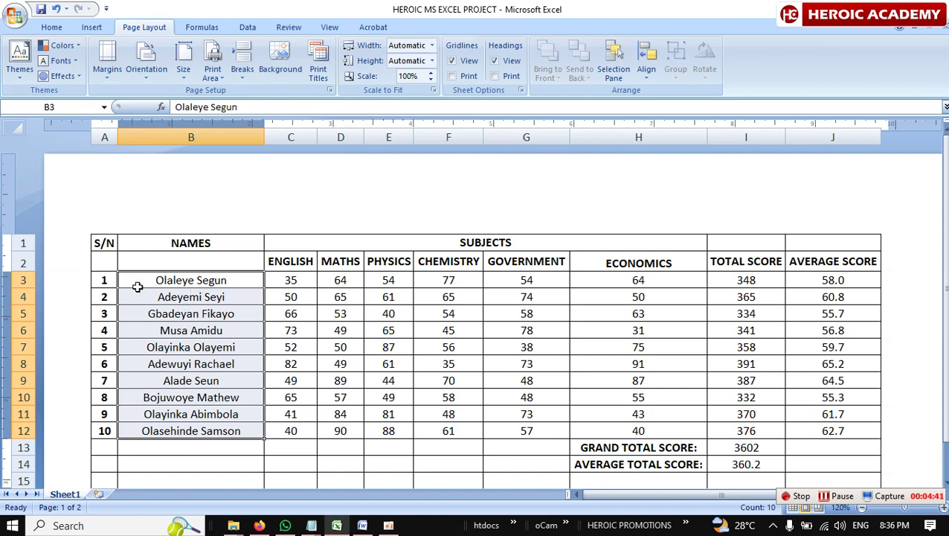
pyautogui.click(52, 27)
pyautogui.click(259, 70)
pyautogui.click(202, 364)
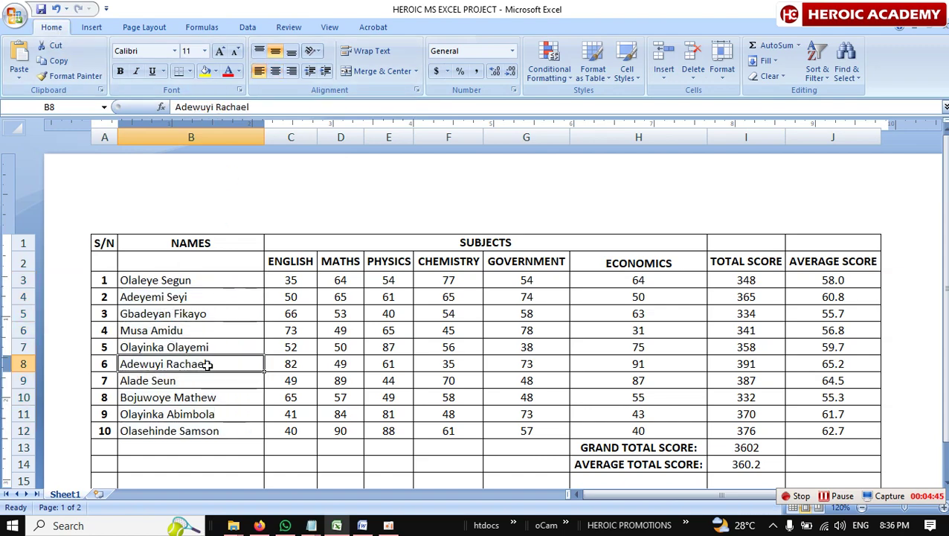
pyautogui.scroll(-3, 334, 336)
pyautogui.scroll(3, 335, 335)
pyautogui.scroll(-3, 560, 316)
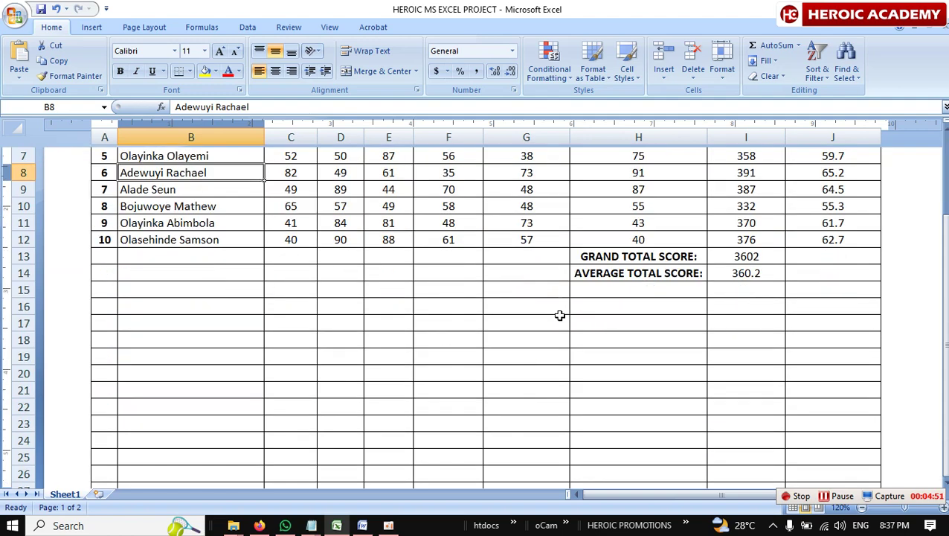
pyautogui.scroll(3, 635, 365)
pyautogui.scroll(-3, 796, 317)
pyautogui.scroll(3, 774, 322)
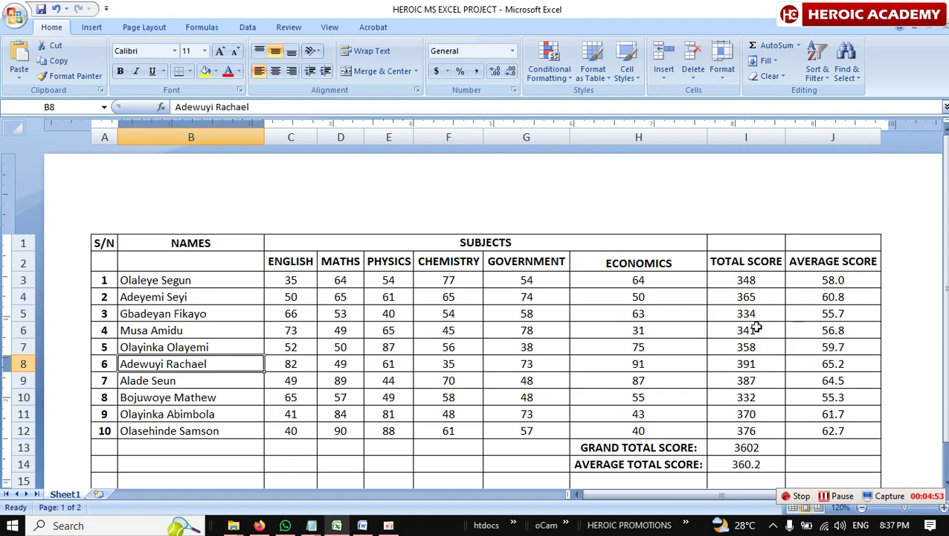
pyautogui.scroll(-3, 731, 277)
pyautogui.scroll(3, 746, 279)
pyautogui.scroll(-3, 742, 298)
pyautogui.scroll(3, 740, 298)
# Right-align the TOTAL SCORE values in I3:I14, including the grand total and average total
pyautogui.moveTo(733, 282); pyautogui.dragTo(753, 463)
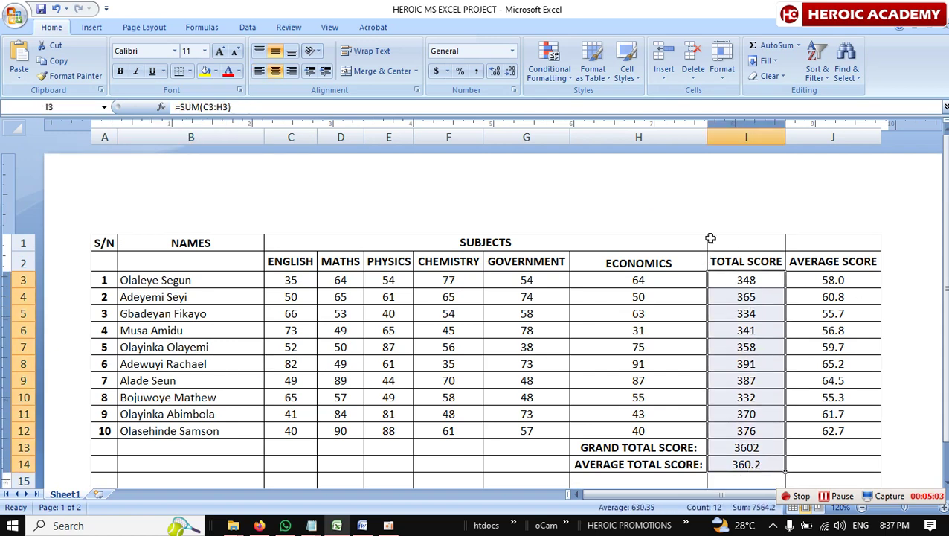
pyautogui.click(291, 71)
pyautogui.scroll(-4, 742, 379)
pyautogui.scroll(3, 742, 379)
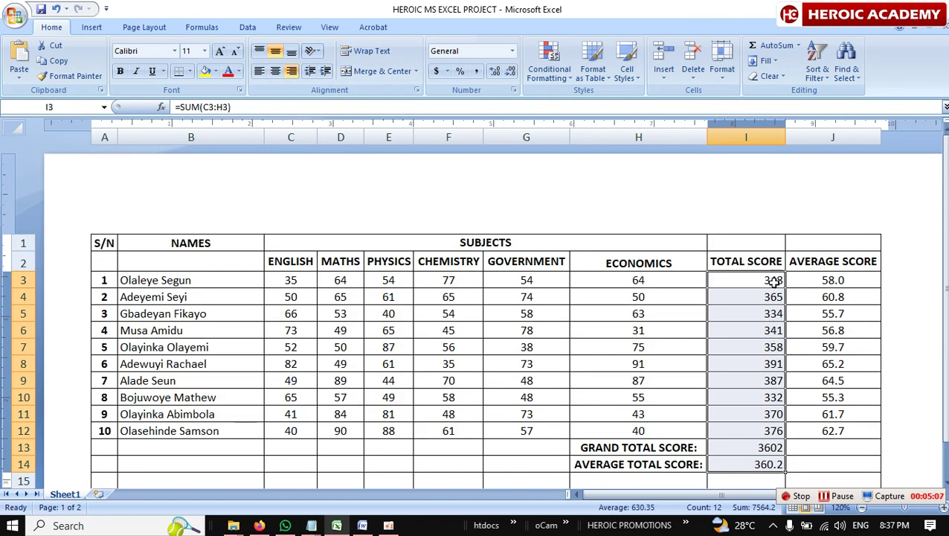
pyautogui.click(759, 414)
pyautogui.scroll(-3, 752, 372)
pyautogui.scroll(3, 746, 345)
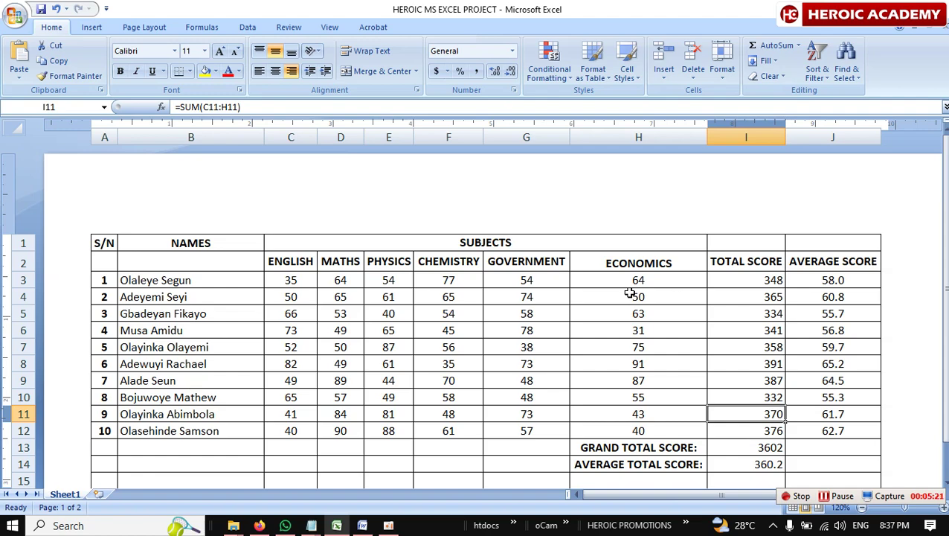
pyautogui.scroll(-3, 712, 362)
pyautogui.scroll(1, 766, 343)
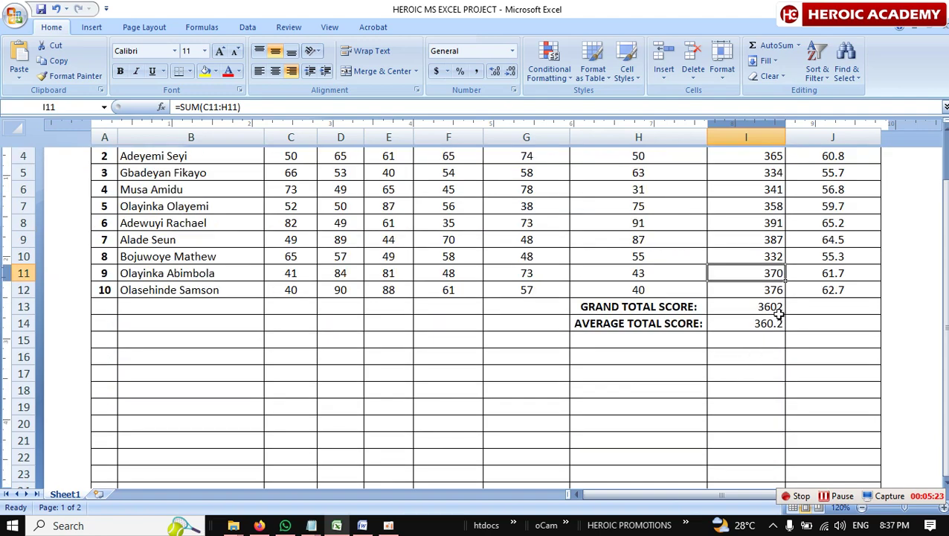
pyautogui.scroll(1, 769, 199)
pyautogui.scroll(-1, 770, 223)
pyautogui.scroll(1, 828, 310)
pyautogui.scroll(-1, 828, 310)
pyautogui.scroll(1, 767, 307)
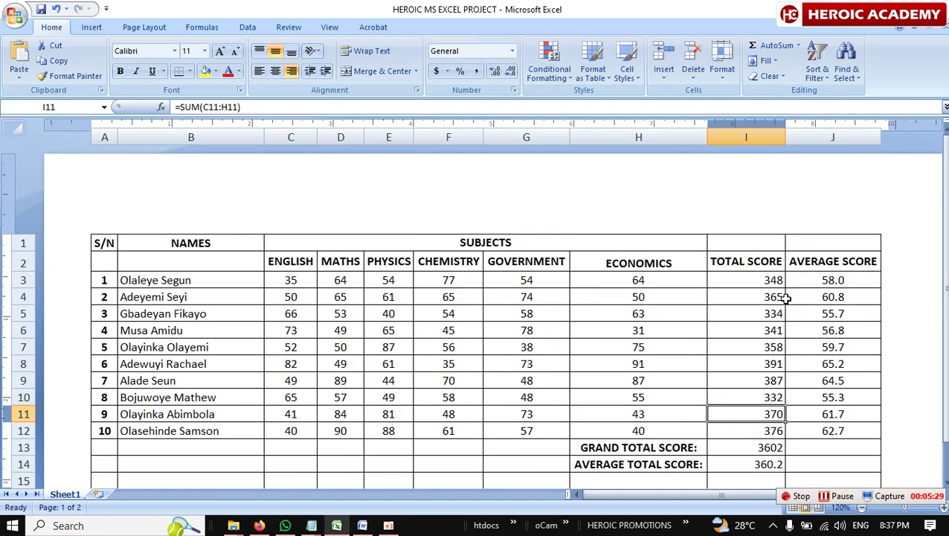
# Right-align the AVERAGE SCORE values in J3:J12
pyautogui.moveTo(814, 280); pyautogui.dragTo(841, 430)
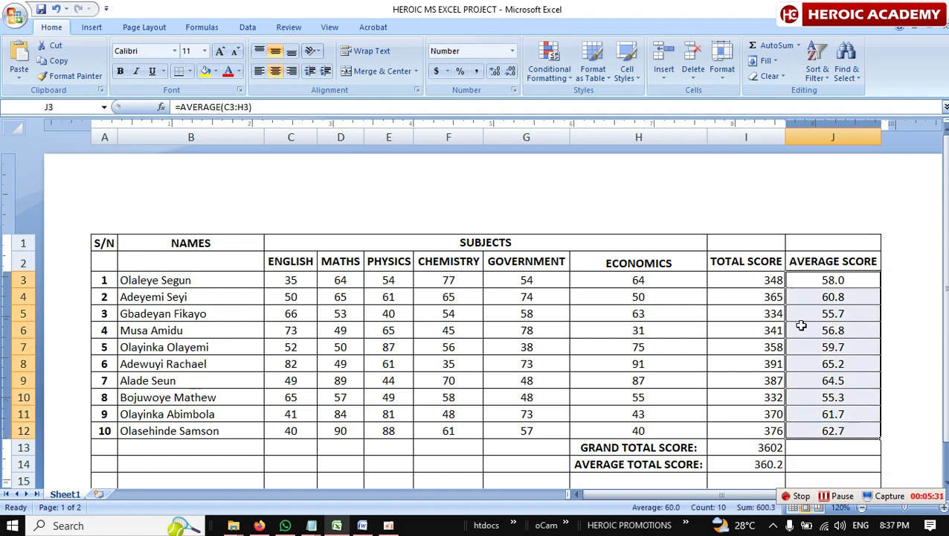
pyautogui.click(292, 70)
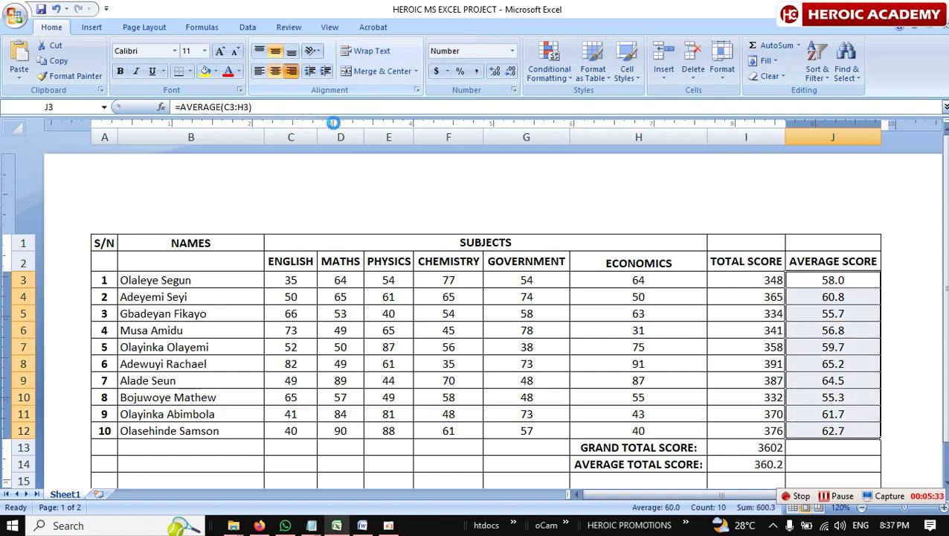
pyautogui.click(811, 345)
pyautogui.scroll(-2, 655, 376)
pyautogui.scroll(2, 663, 365)
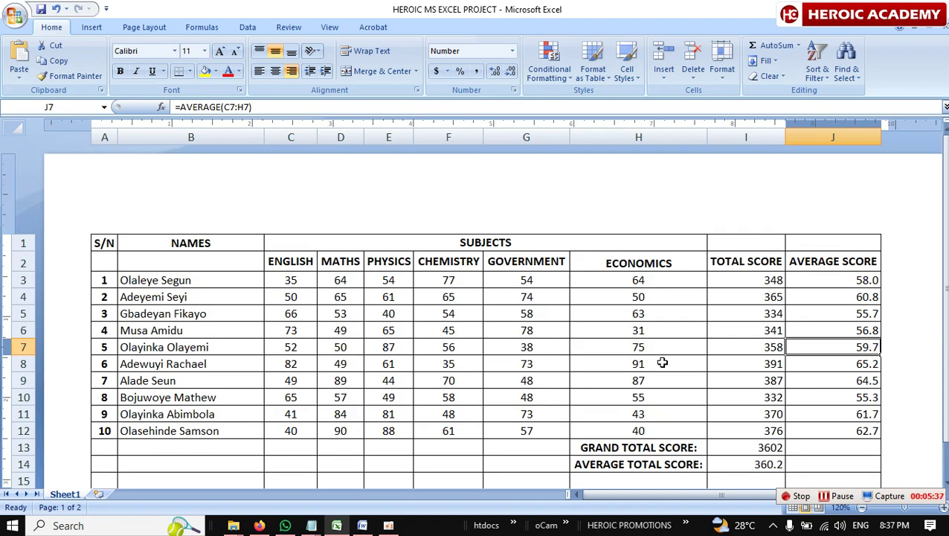
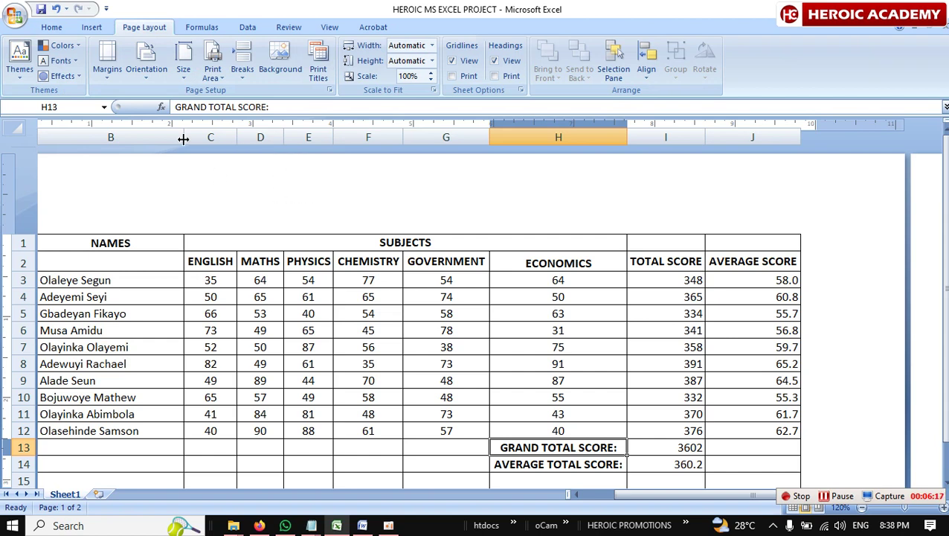
# Change the sheet's paper size to Legal in the page setup, keeping landscape orientation
pyautogui.scroll(-4, 390, 247)
pyautogui.scroll(3, 390, 247)
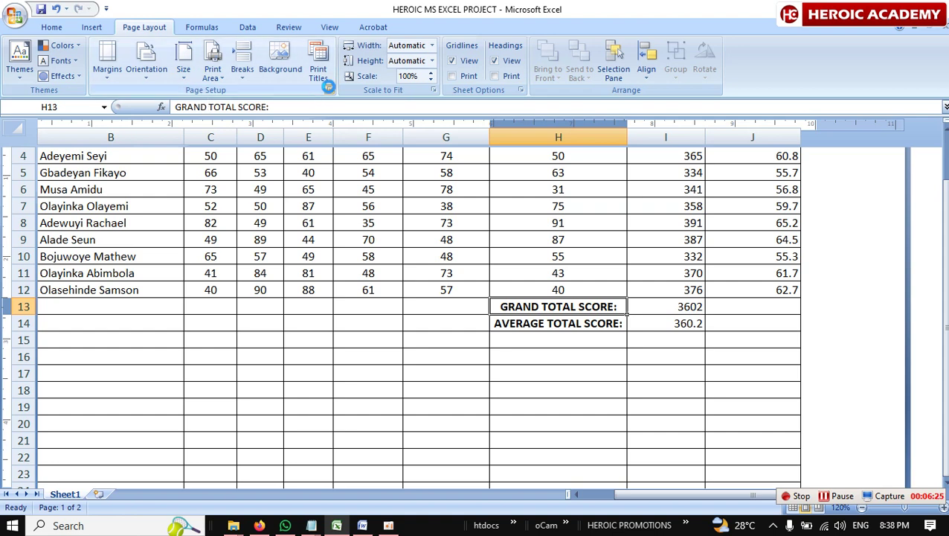
pyautogui.click(329, 90)
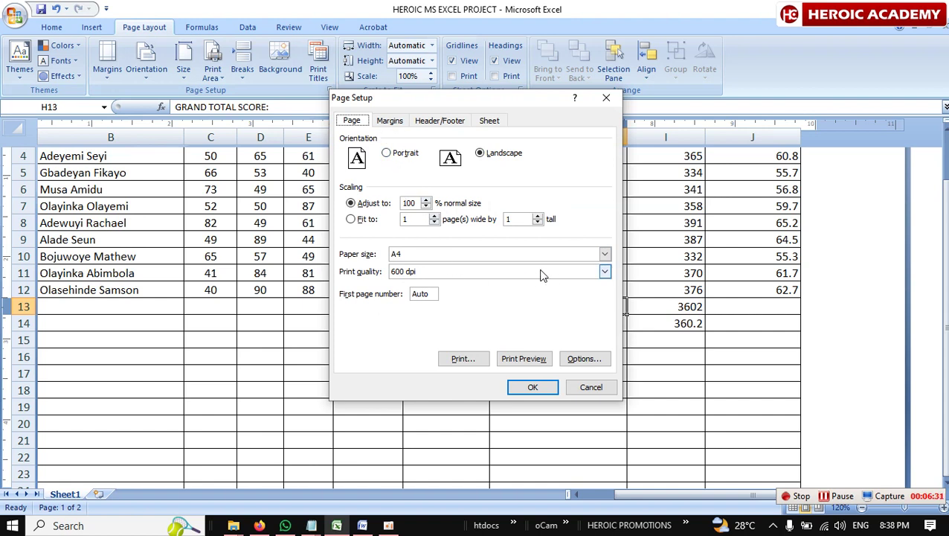
pyautogui.click(501, 257)
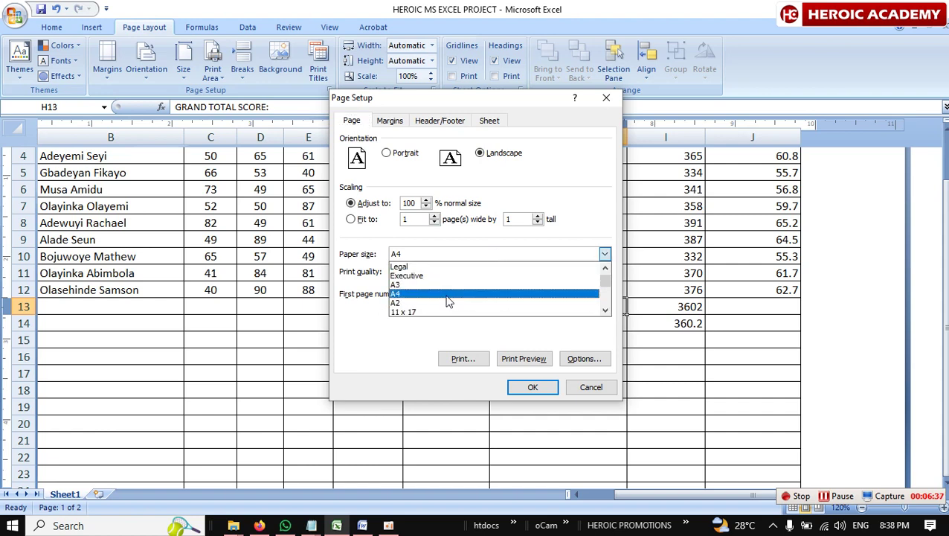
pyautogui.click(414, 266)
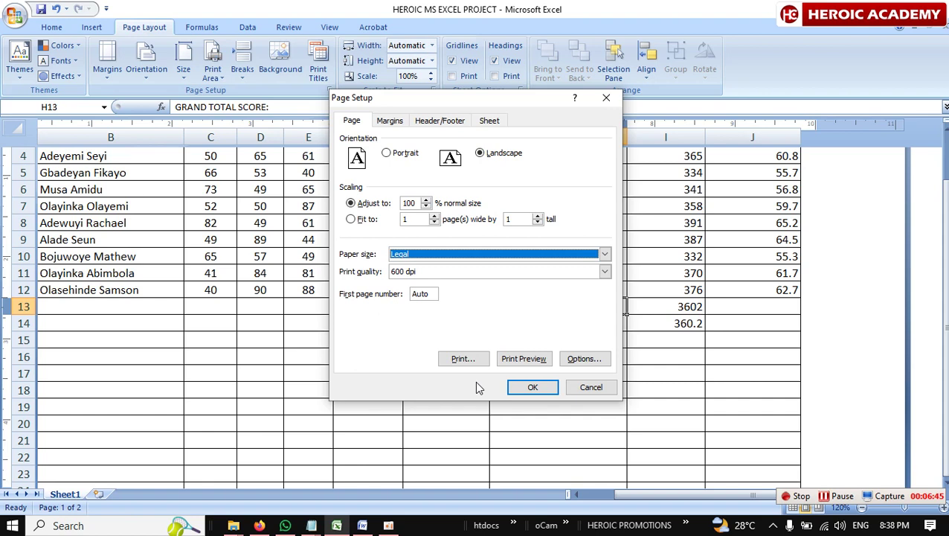
pyautogui.click(537, 387)
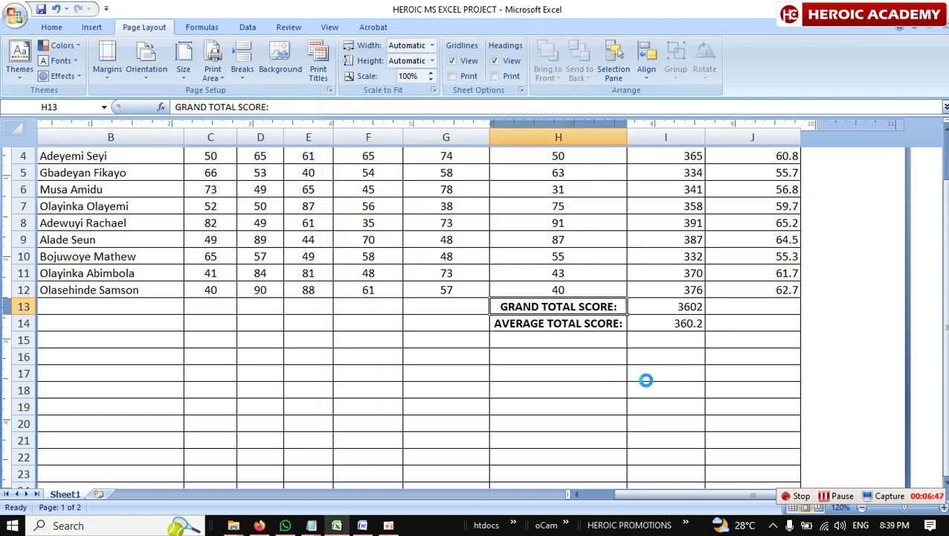
# Check how the table's columns and page margins fit across the Legal page
pyautogui.moveTo(634, 497); pyautogui.dragTo(688, 493)
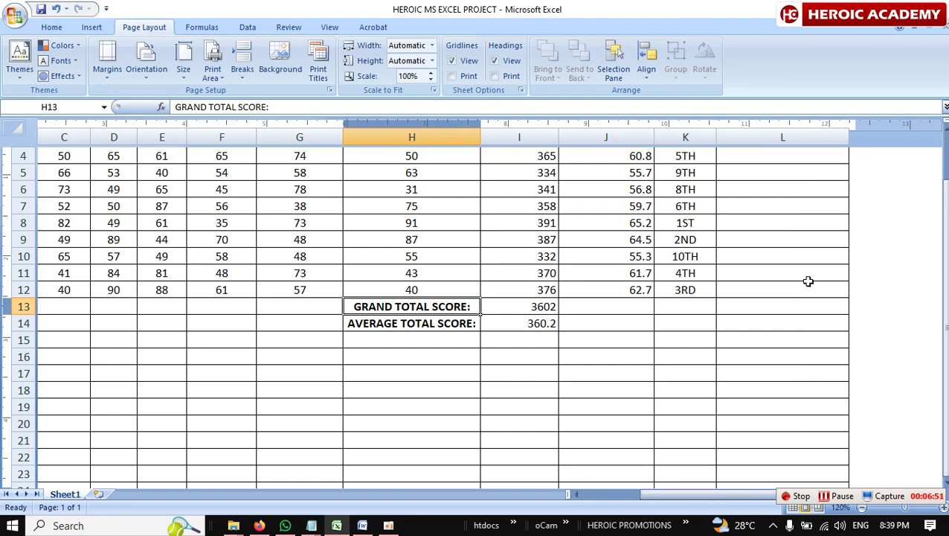
pyautogui.scroll(3, 734, 266)
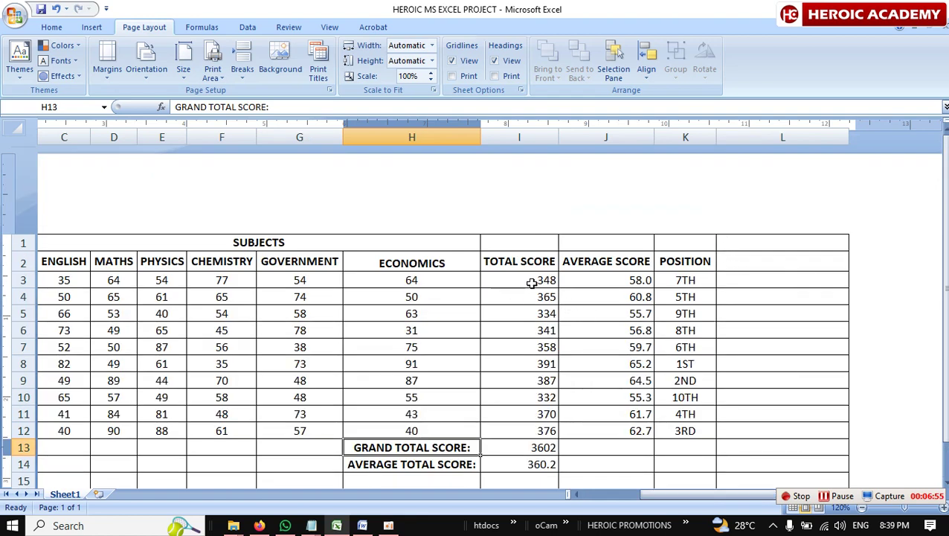
pyautogui.moveTo(617, 494)
pyautogui.mouseDown()
pyautogui.moveTo(599, 494)
pyautogui.moveTo(619, 494)
pyautogui.mouseUp()
pyautogui.moveTo(853, 128); pyautogui.dragTo(825, 128)
pyautogui.moveTo(670, 495); pyautogui.dragTo(610, 495)
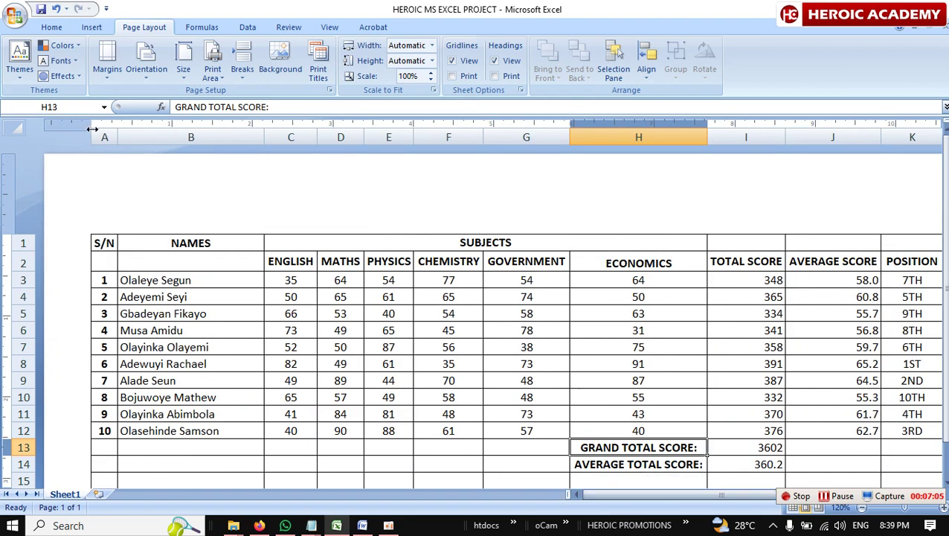
# Widen the page's left margin, then check the sheet's fit down to the footer and the following page
pyautogui.moveTo(131, 157); pyautogui.dragTo(157, 157)
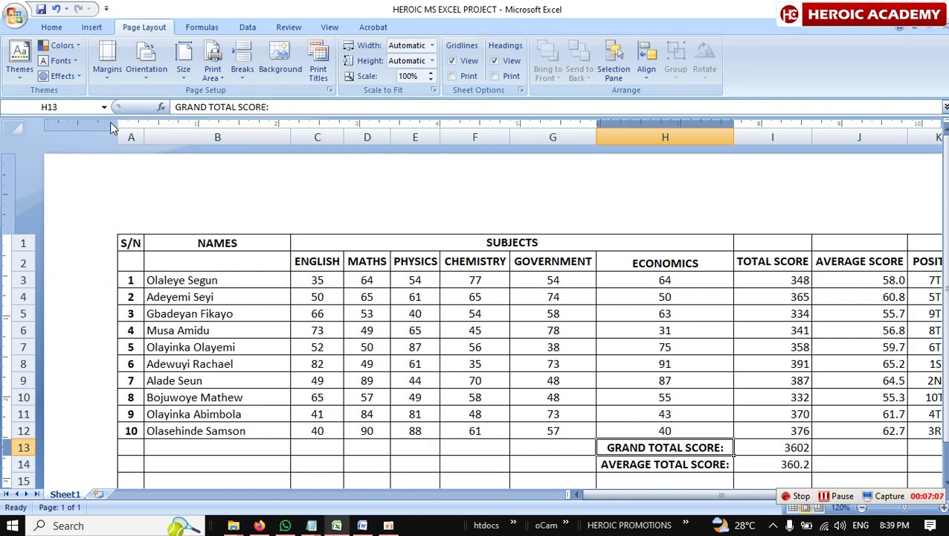
pyautogui.scroll(-3, 360, 462)
pyautogui.scroll(-3, 340, 288)
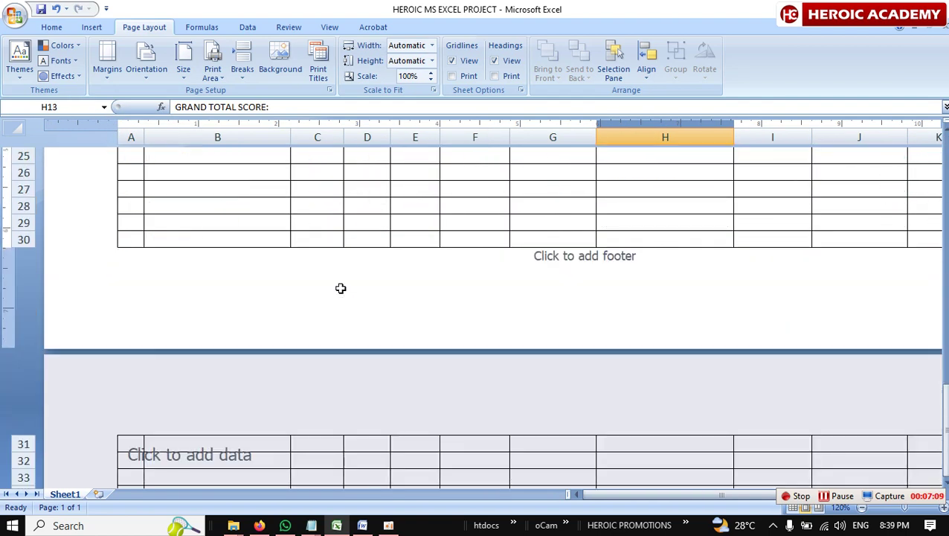
pyautogui.scroll(6, 340, 288)
pyautogui.scroll(-8, 363, 267)
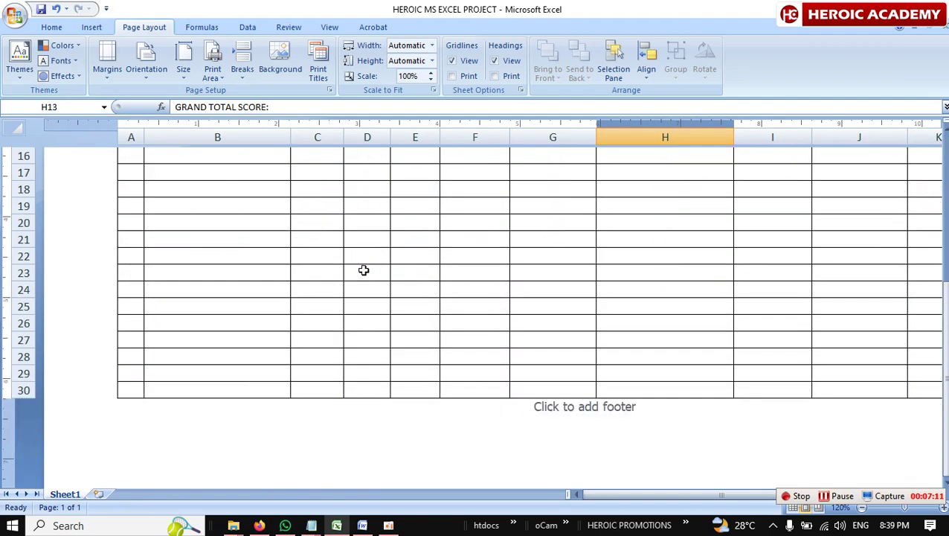
pyautogui.scroll(5, 388, 298)
pyautogui.scroll(1, 389, 299)
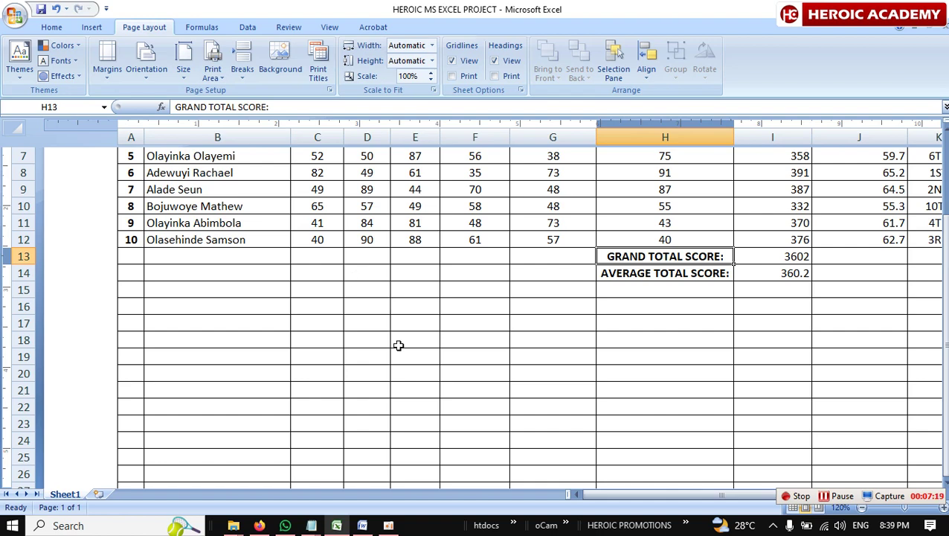
# Inspect the nested IF formula that assigns the position in K9 of the POSITION column
pyautogui.moveTo(604, 494); pyautogui.dragTo(625, 494)
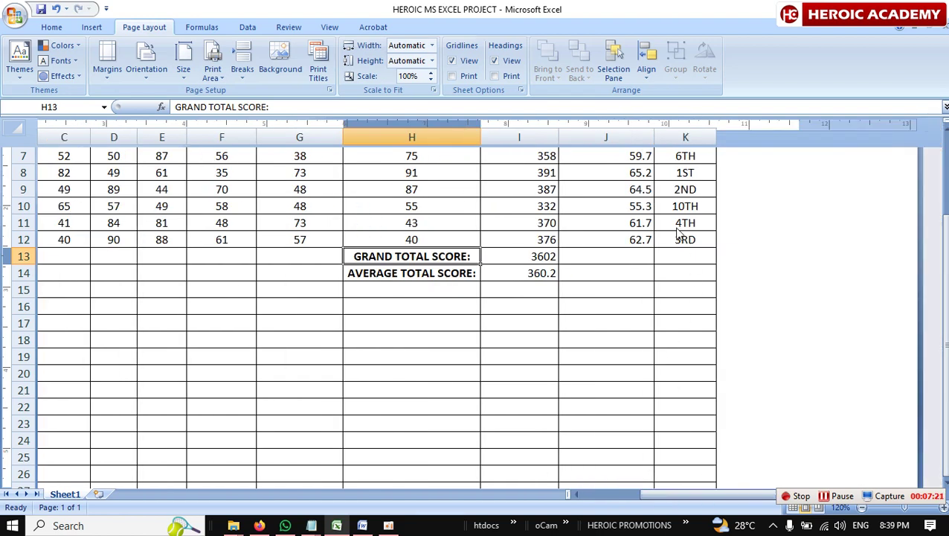
pyautogui.click(678, 190)
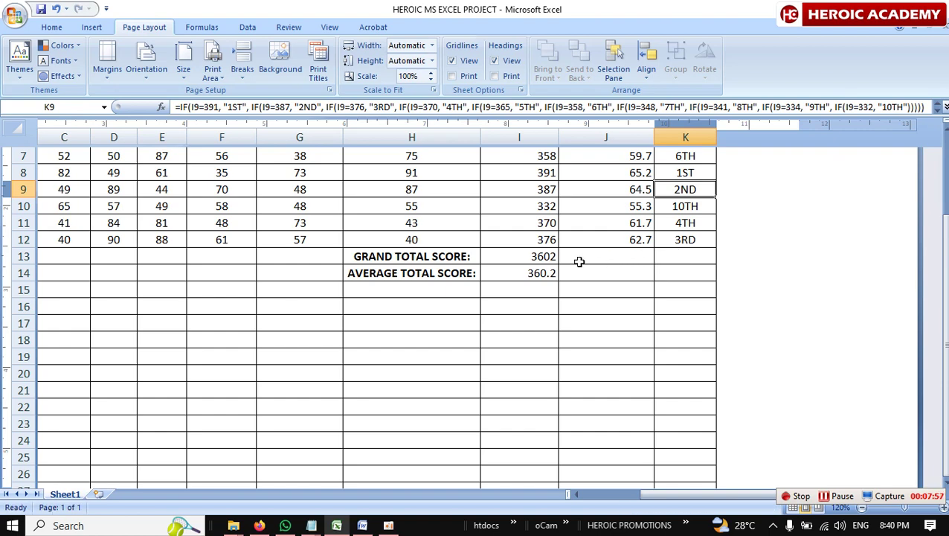
pyautogui.scroll(3, 578, 261)
pyautogui.scroll(-3, 578, 262)
pyautogui.scroll(3, 578, 259)
pyautogui.scroll(-2, 578, 259)
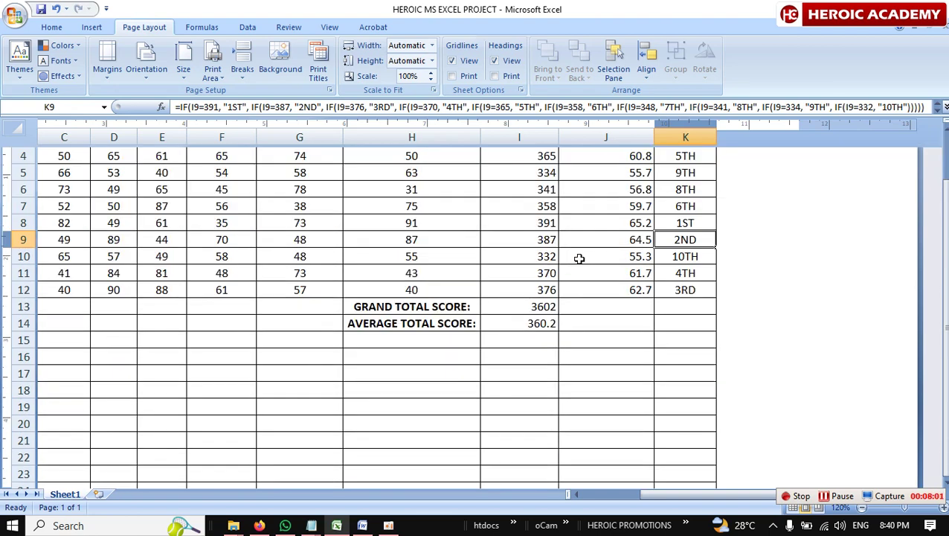
# Examine the empty bordered rows between the score table and the footer, from row 15 to row 30 and across to column K
pyautogui.moveTo(663, 498); pyautogui.dragTo(625, 499)
pyautogui.scroll(2, 489, 374)
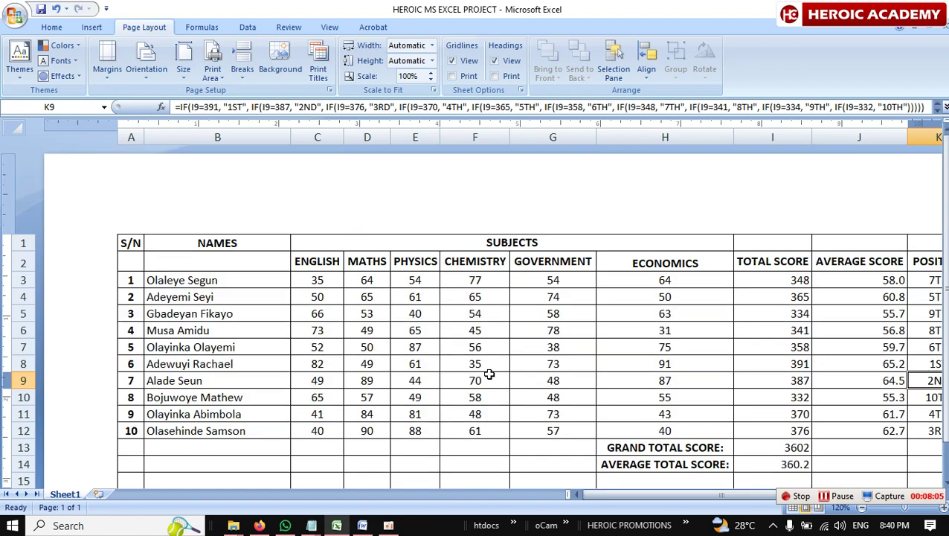
pyautogui.scroll(-2, 457, 354)
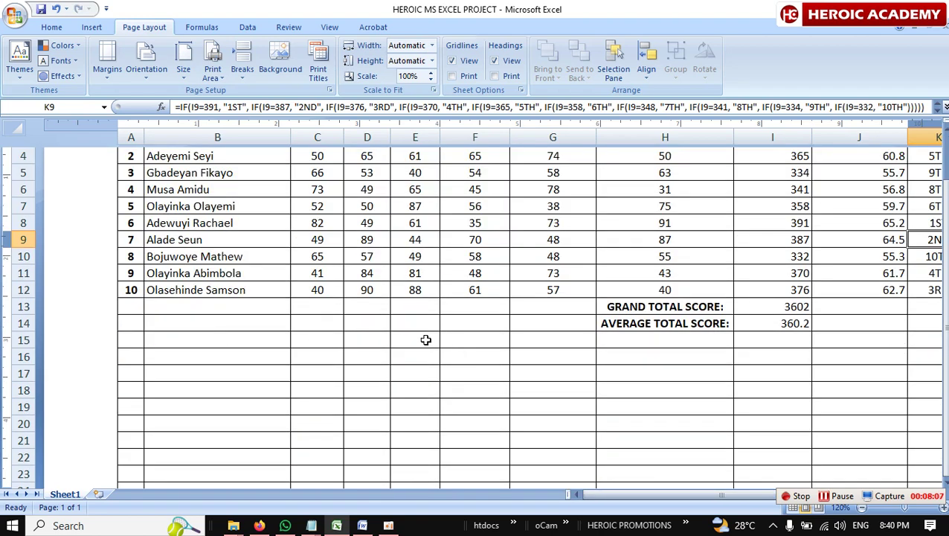
pyautogui.scroll(2, 425, 339)
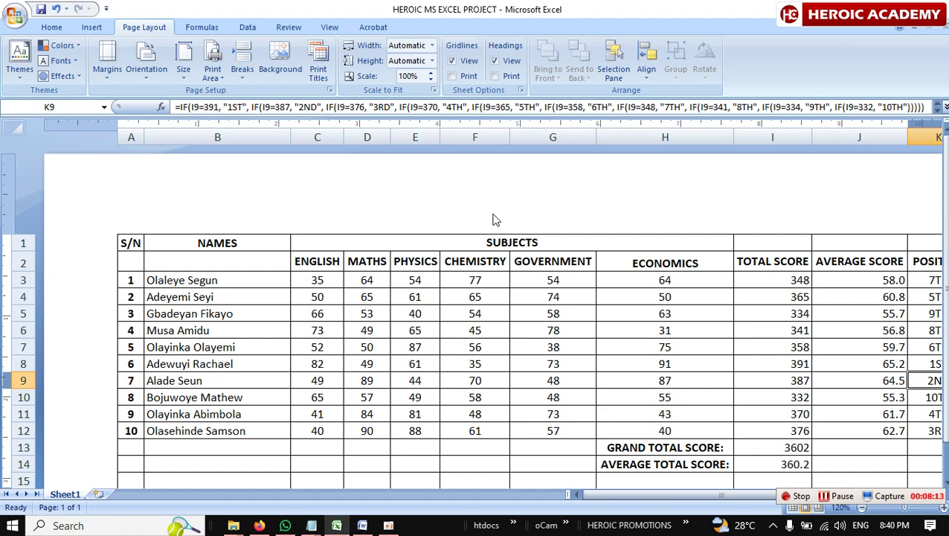
pyautogui.scroll(-2, 468, 262)
pyautogui.scroll(2, 470, 262)
pyautogui.scroll(-6, 436, 296)
pyautogui.scroll(4, 436, 296)
pyautogui.scroll(-2, 436, 297)
pyautogui.scroll(3, 436, 296)
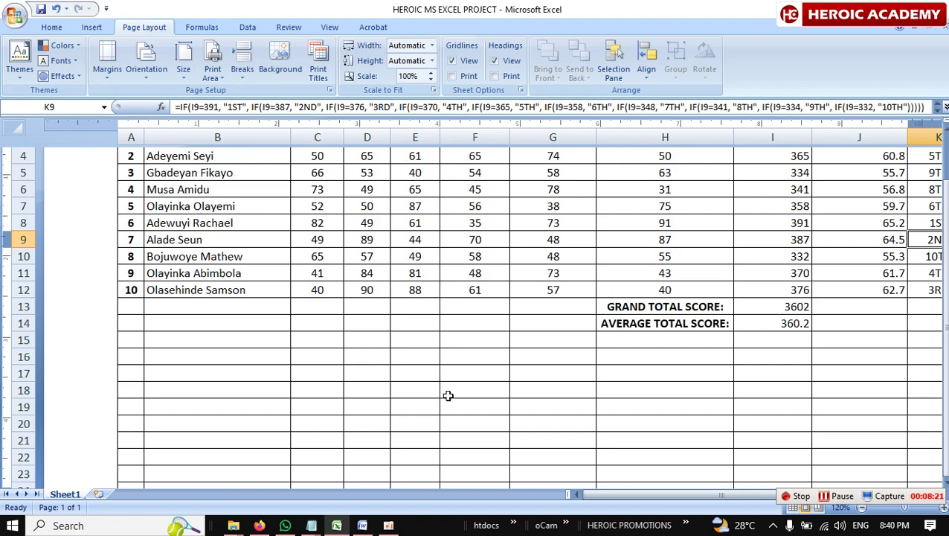
pyautogui.moveTo(621, 497); pyautogui.dragTo(733, 499)
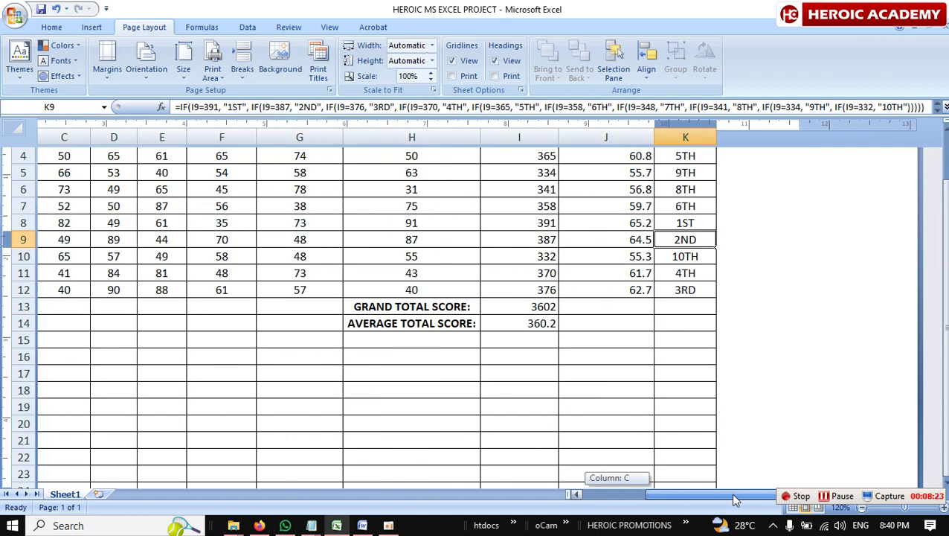
pyautogui.scroll(-5, 689, 430)
pyautogui.moveTo(700, 490); pyautogui.dragTo(647, 492)
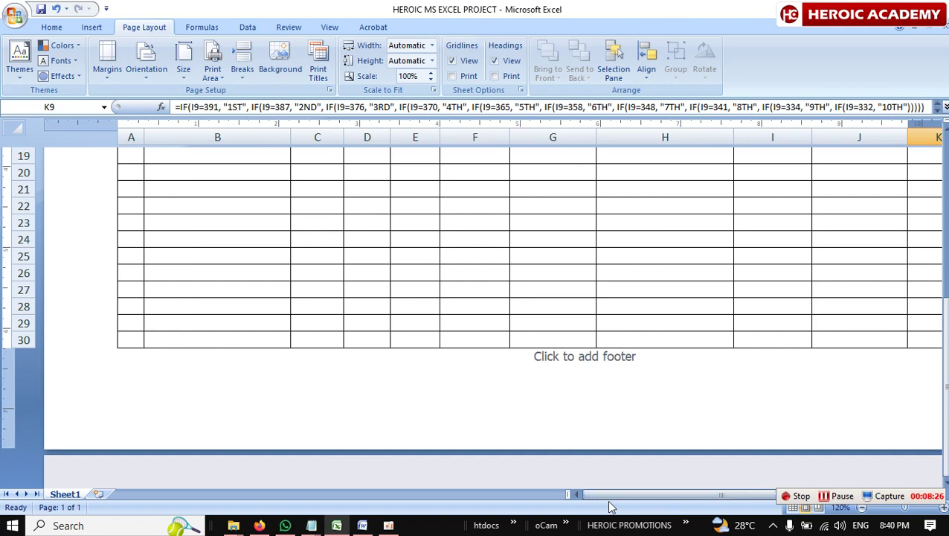
pyautogui.click(163, 341)
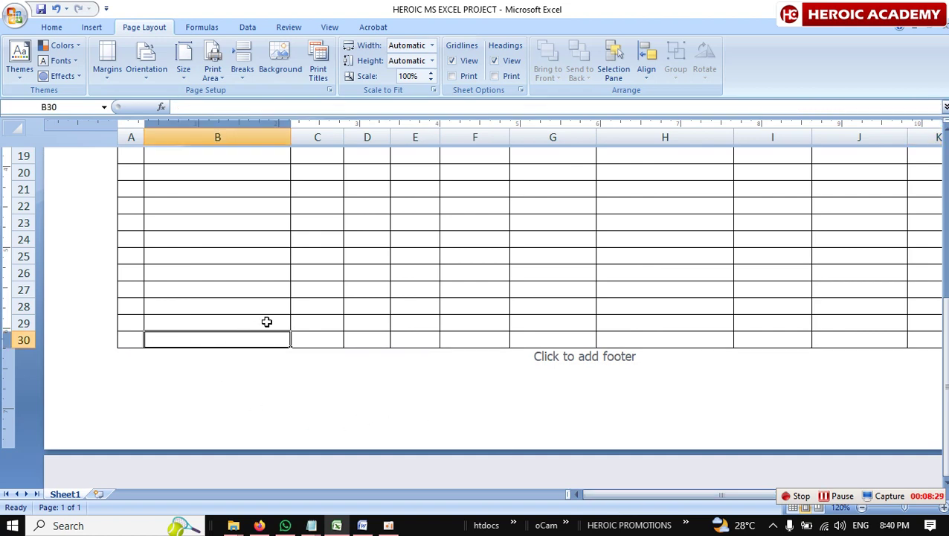
pyautogui.moveTo(258, 325); pyautogui.dragTo(316, 339)
pyautogui.click(297, 318)
# Apply a top border to the empty range A15:K30 below the score table
pyautogui.scroll(5, 235, 313)
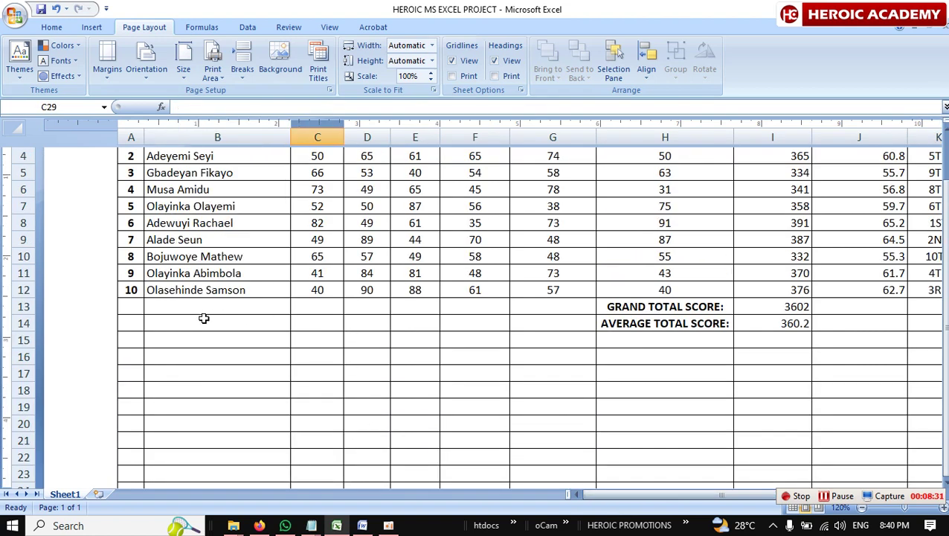
pyautogui.scroll(-2, 204, 319)
pyautogui.click(136, 238)
pyautogui.moveTo(136, 238)
pyautogui.mouseDown()
pyautogui.moveTo(214, 336)
pyautogui.moveTo(362, 462)
pyautogui.moveTo(547, 441)
pyautogui.moveTo(850, 471)
pyautogui.moveTo(893, 462)
pyautogui.moveTo(816, 448)
pyautogui.moveTo(587, 471)
pyautogui.moveTo(521, 439)
pyautogui.mouseUp()
pyautogui.scroll(-4, 524, 437)
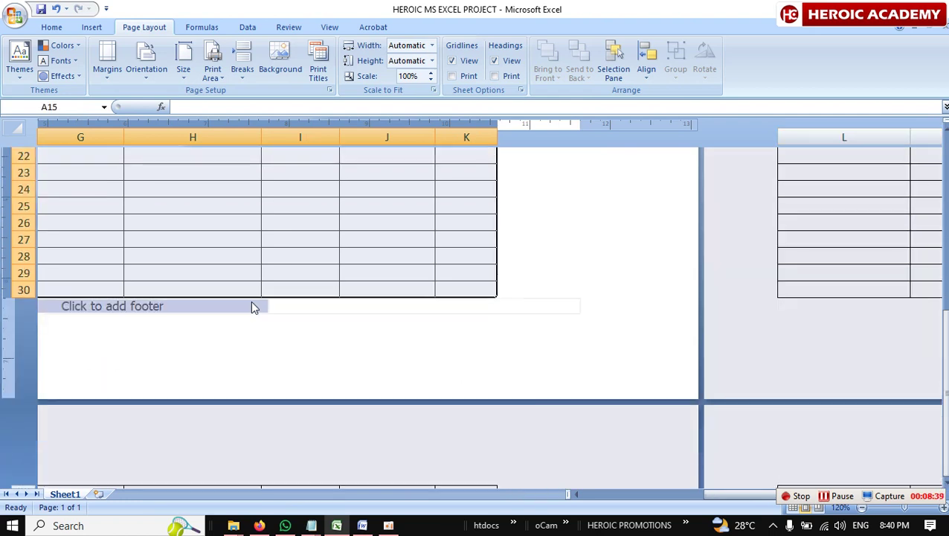
pyautogui.moveTo(697, 492); pyautogui.dragTo(692, 492)
pyautogui.scroll(5, 449, 387)
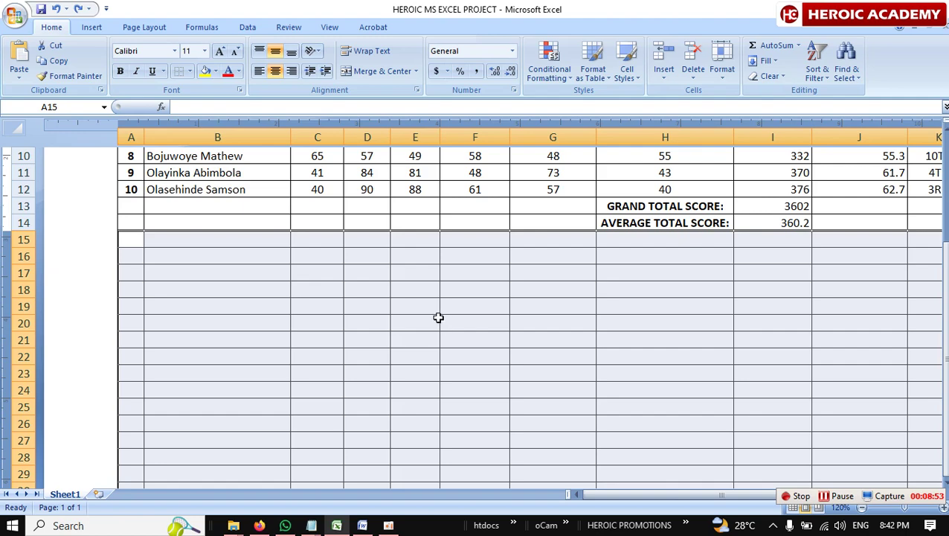
pyautogui.scroll(-5, 439, 318)
pyautogui.scroll(5, 596, 296)
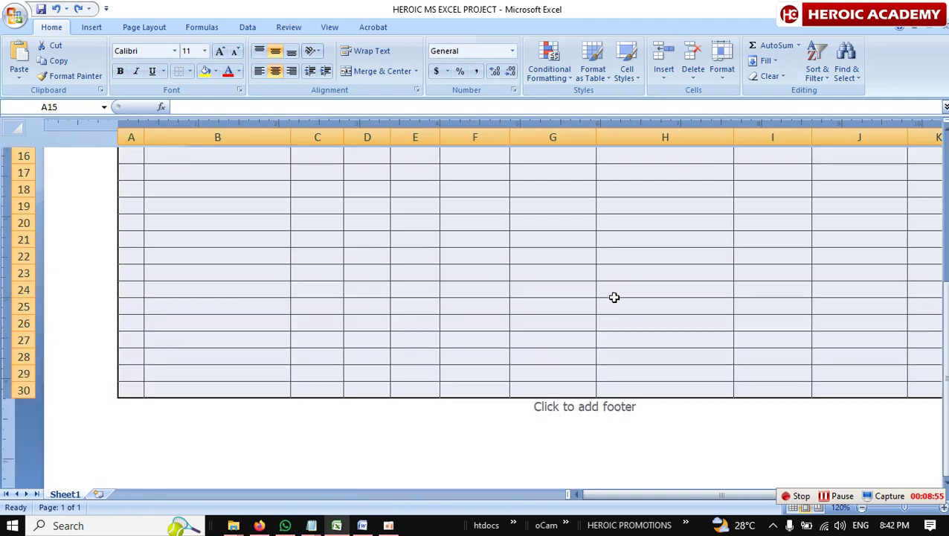
pyautogui.moveTo(679, 501); pyautogui.dragTo(711, 503)
pyautogui.scroll(-3, 647, 410)
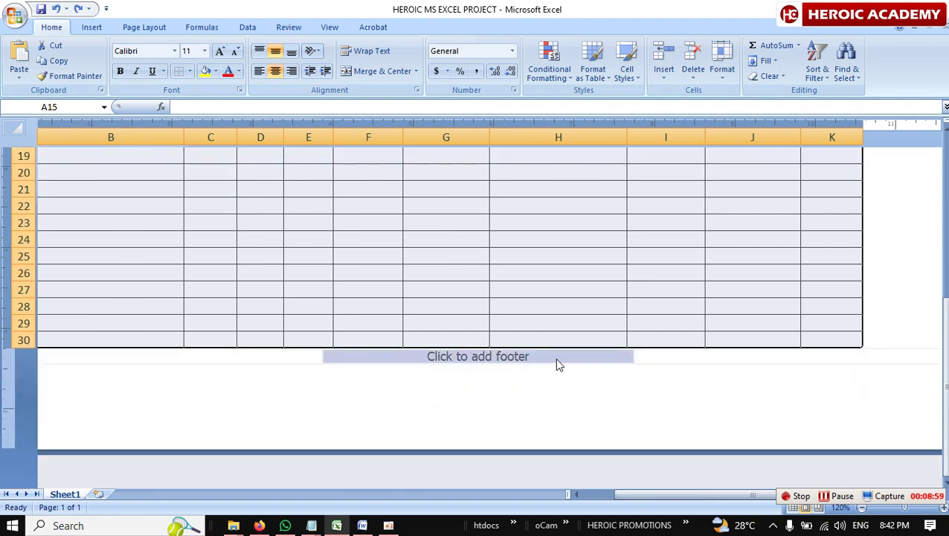
pyautogui.scroll(5, 558, 364)
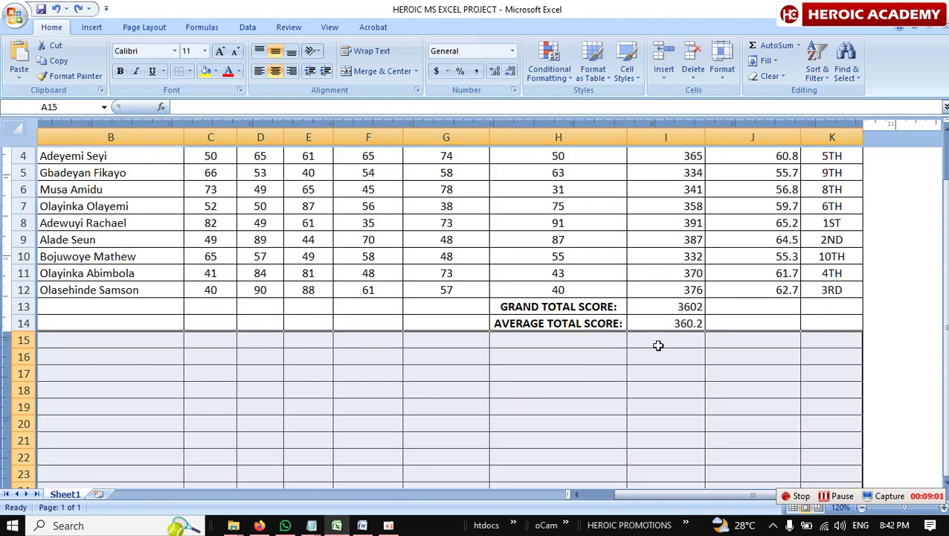
pyautogui.scroll(-3, 659, 343)
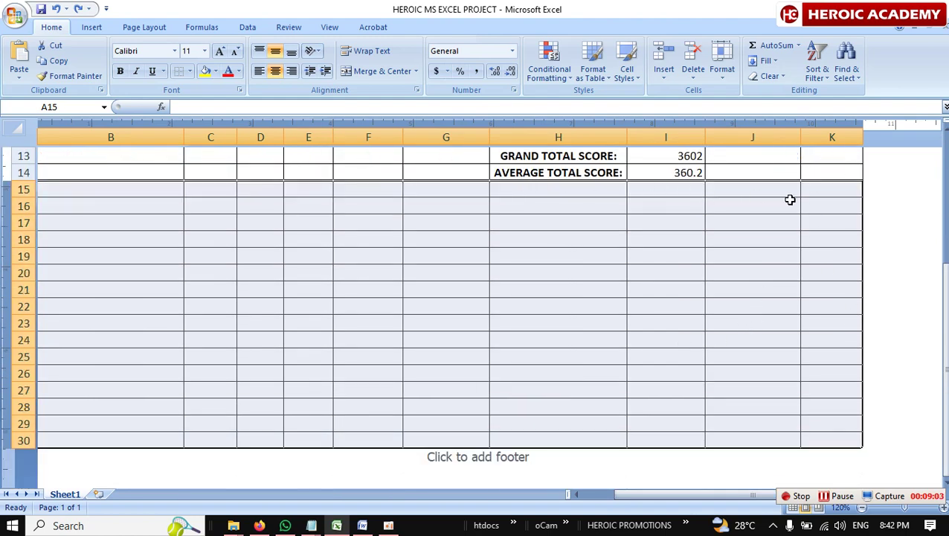
pyautogui.scroll(3, 793, 200)
pyautogui.scroll(2, 384, 332)
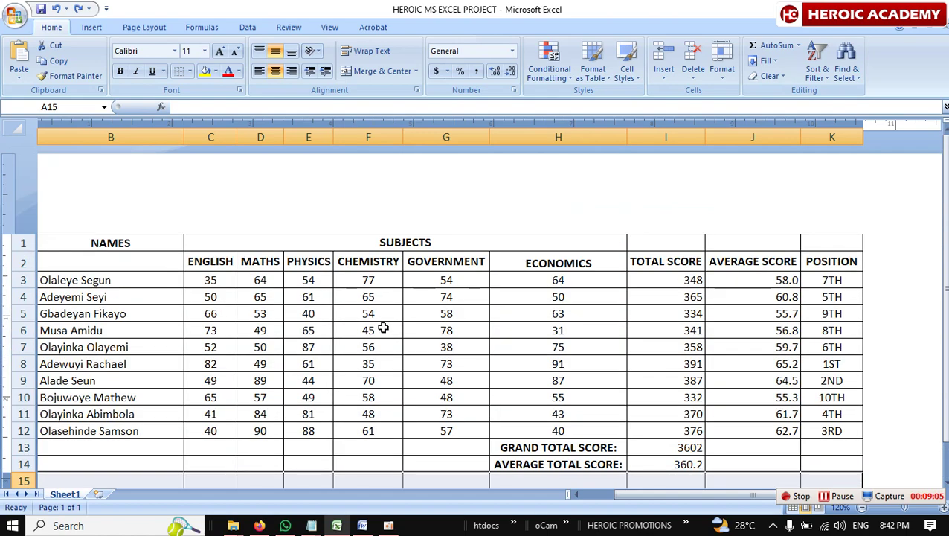
pyautogui.scroll(-4, 380, 333)
pyautogui.scroll(2, 260, 383)
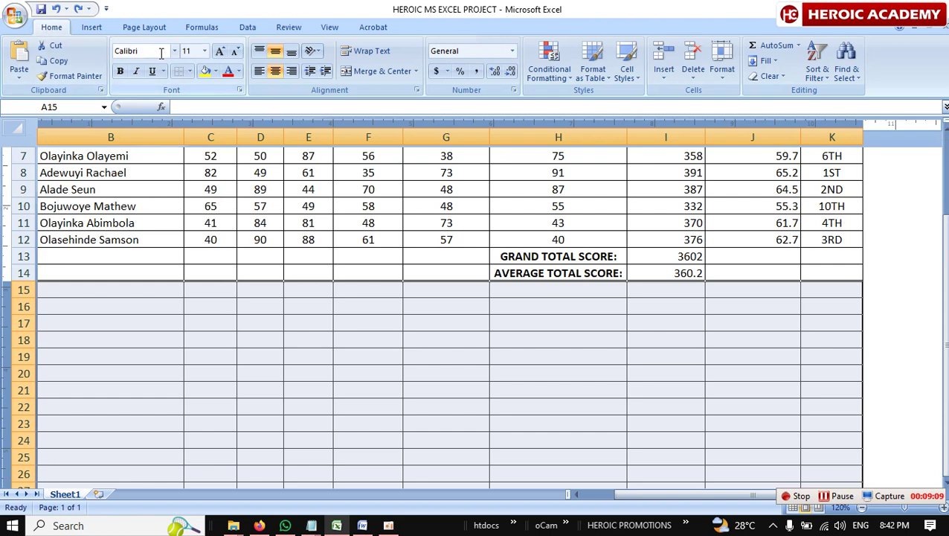
pyautogui.click(190, 71)
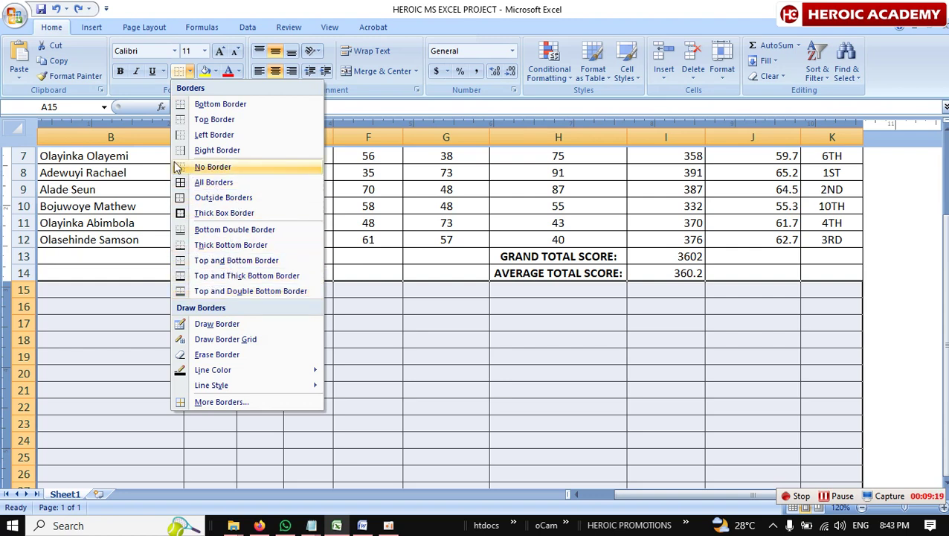
pyautogui.click(214, 119)
pyautogui.click(312, 335)
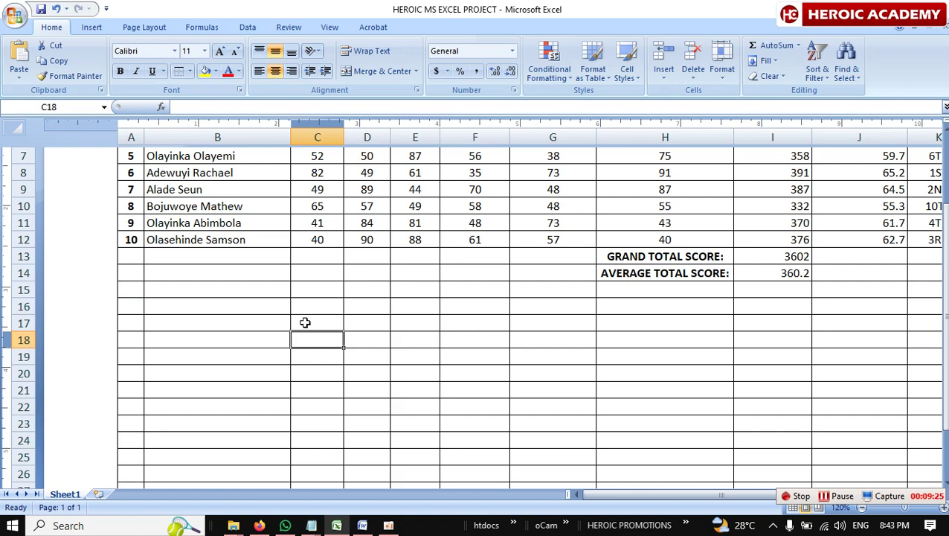
# Remove all borders from the range A14:Y30, starting at the AVERAGE TOTAL SCORE row
pyautogui.scroll(-4, 401, 288)
pyautogui.scroll(3, 283, 302)
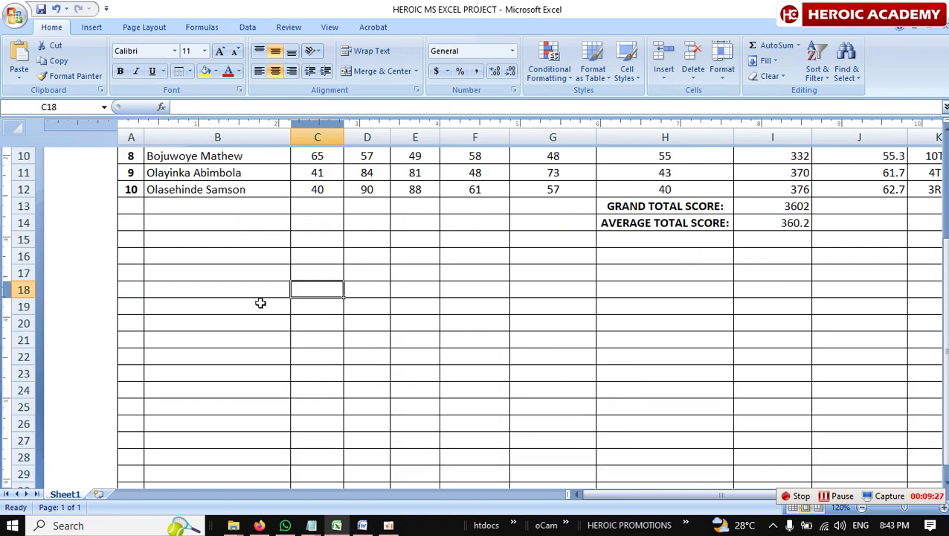
pyautogui.moveTo(133, 220); pyautogui.dragTo(911, 277)
pyautogui.moveTo(494, 286); pyautogui.dragTo(589, 288)
pyautogui.scroll(2, 165, 159)
pyautogui.click(190, 70)
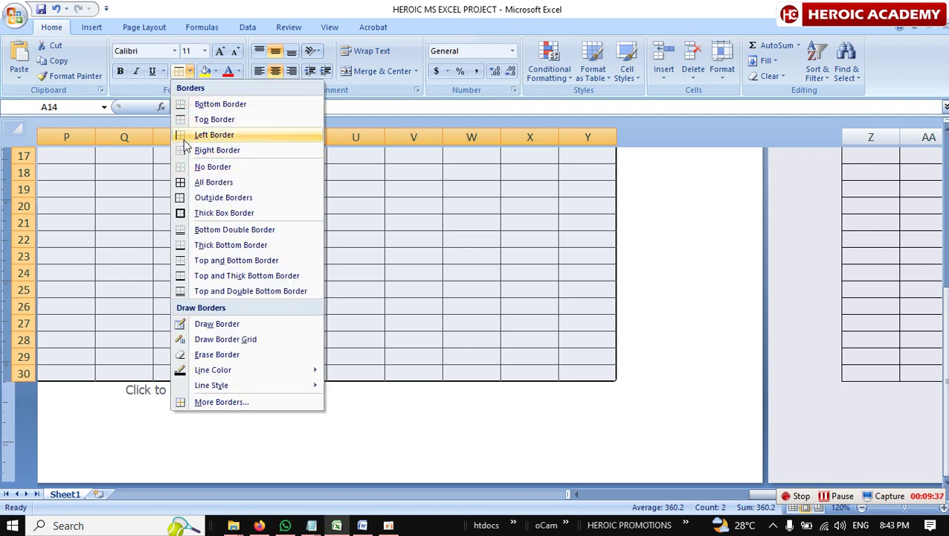
pyautogui.click(210, 166)
pyautogui.scroll(4, 186, 167)
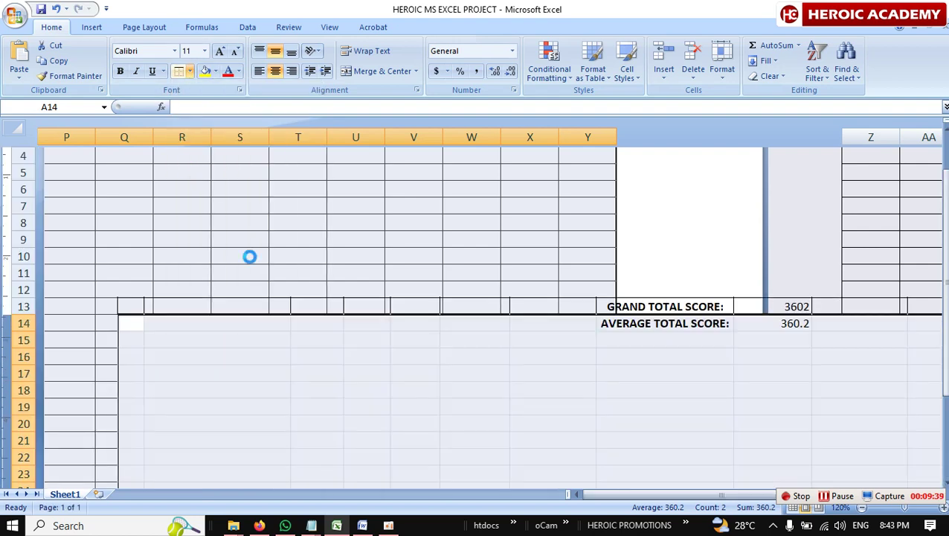
pyautogui.hscroll(-5, 443, 355)
pyautogui.scroll(-2, 439, 358)
pyautogui.click(435, 367)
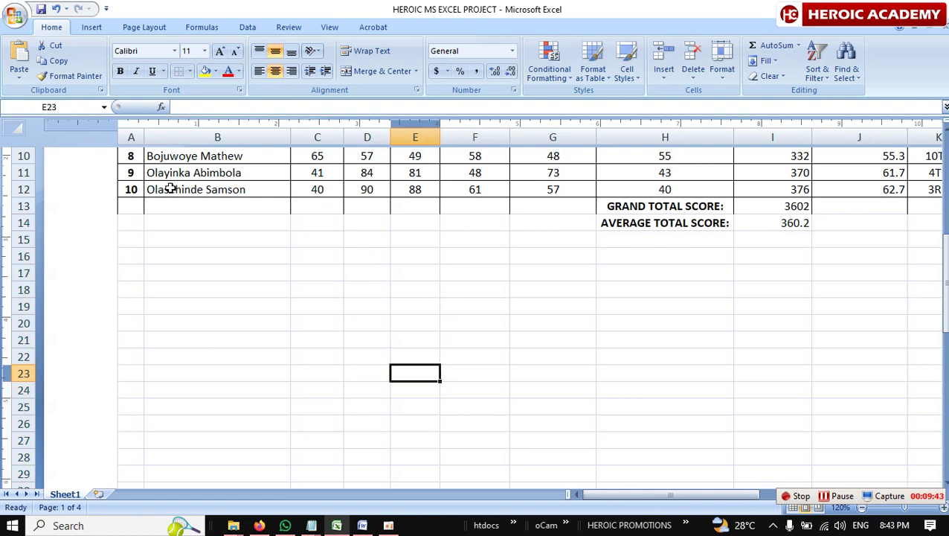
# Apply all borders to the GRAND TOTAL SCORE and AVERAGE TOTAL SCORE rows of the table, rows 13 and 14, starting at A13
pyautogui.moveTo(127, 212); pyautogui.dragTo(490, 209)
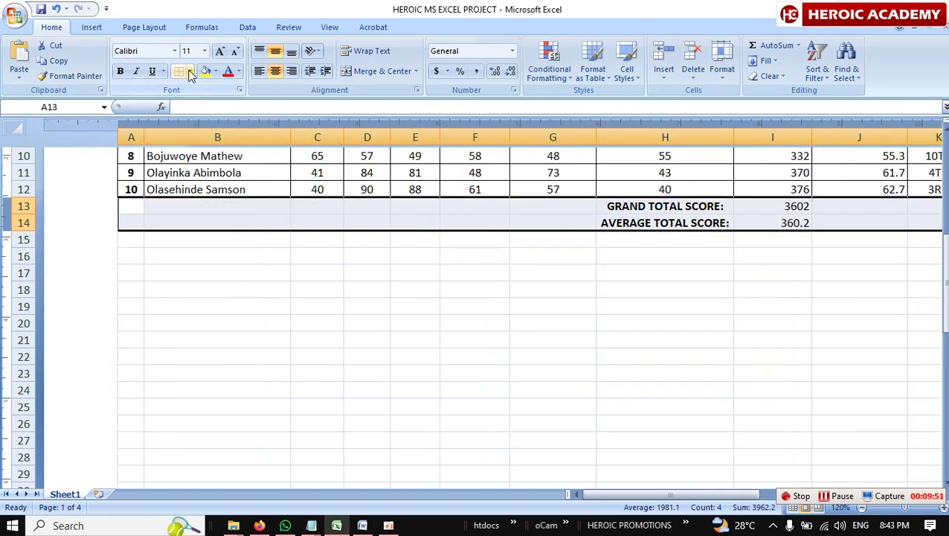
pyautogui.click(190, 71)
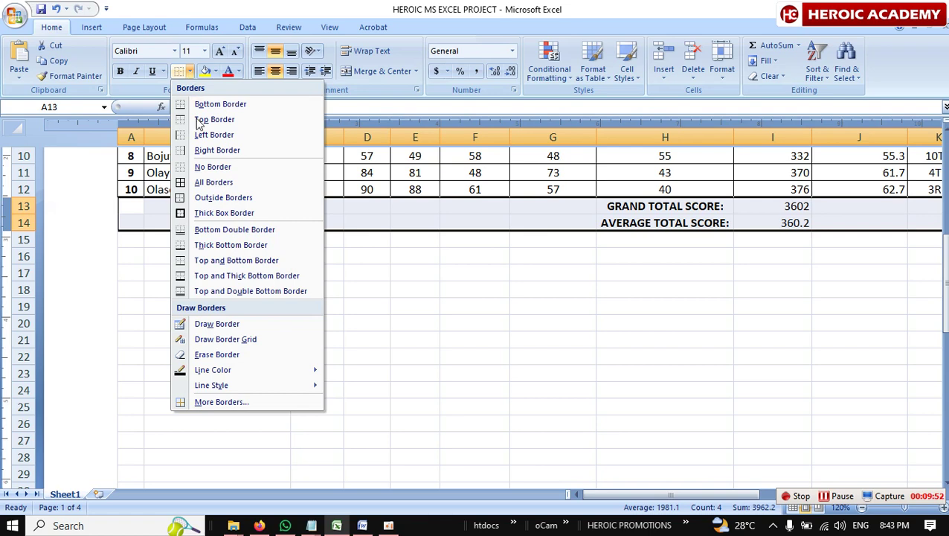
pyautogui.click(195, 183)
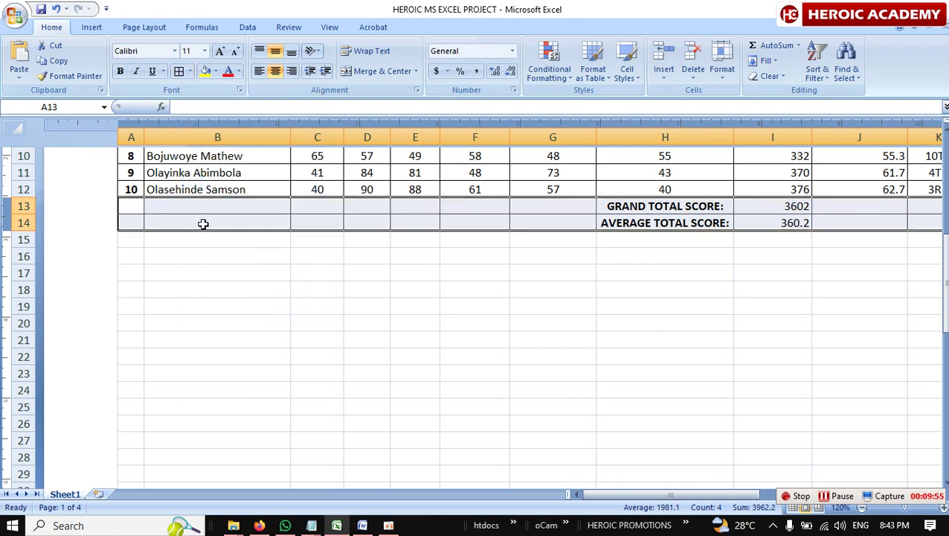
pyautogui.click(378, 301)
pyautogui.scroll(-4, 347, 267)
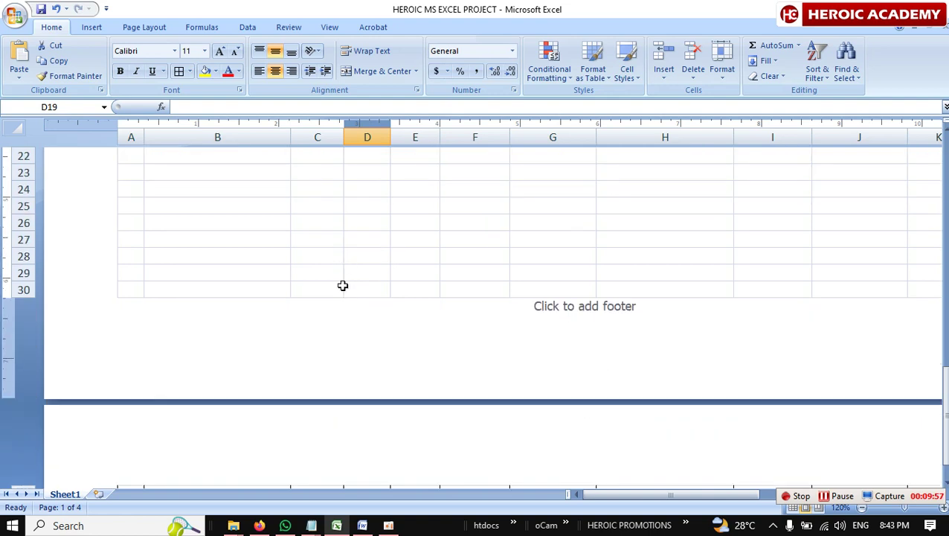
pyautogui.scroll(3, 656, 284)
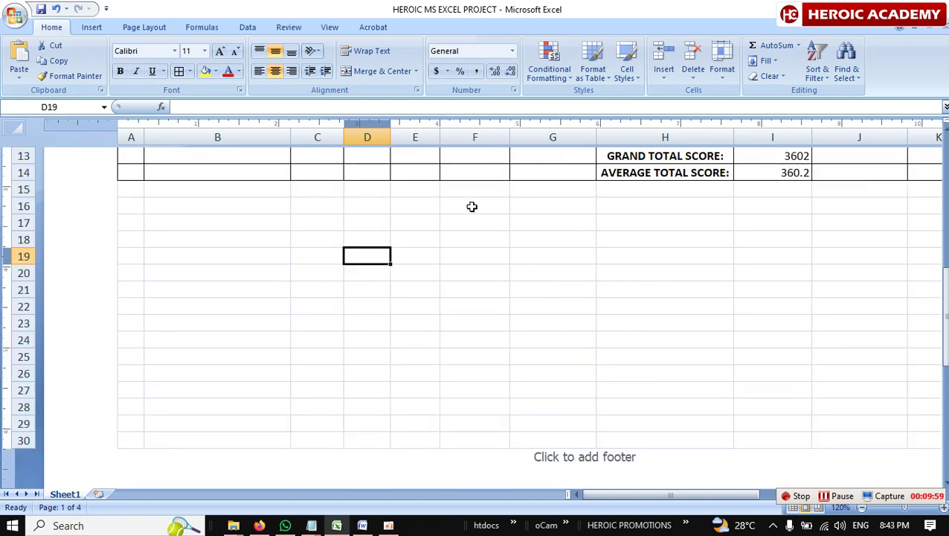
pyautogui.click(663, 208)
pyautogui.scroll(3, 651, 363)
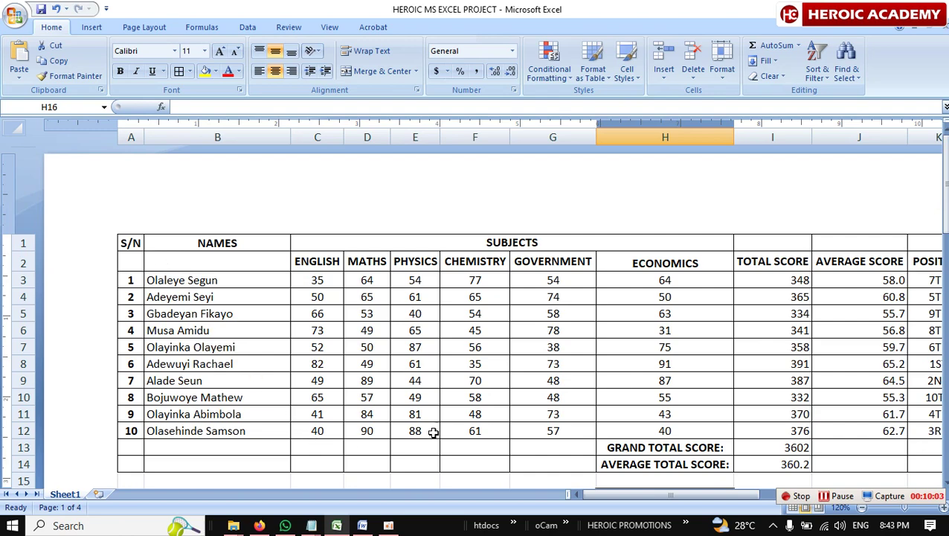
# Check the area beyond the score table and select the bordered empty cells L1:Z13 on the adjacent page
pyautogui.scroll(-3, 771, 439)
pyautogui.scroll(3, 861, 381)
pyautogui.moveTo(739, 498); pyautogui.dragTo(774, 499)
pyautogui.moveTo(535, 245); pyautogui.dragTo(844, 448)
pyautogui.moveTo(747, 494); pyautogui.dragTo(670, 495)
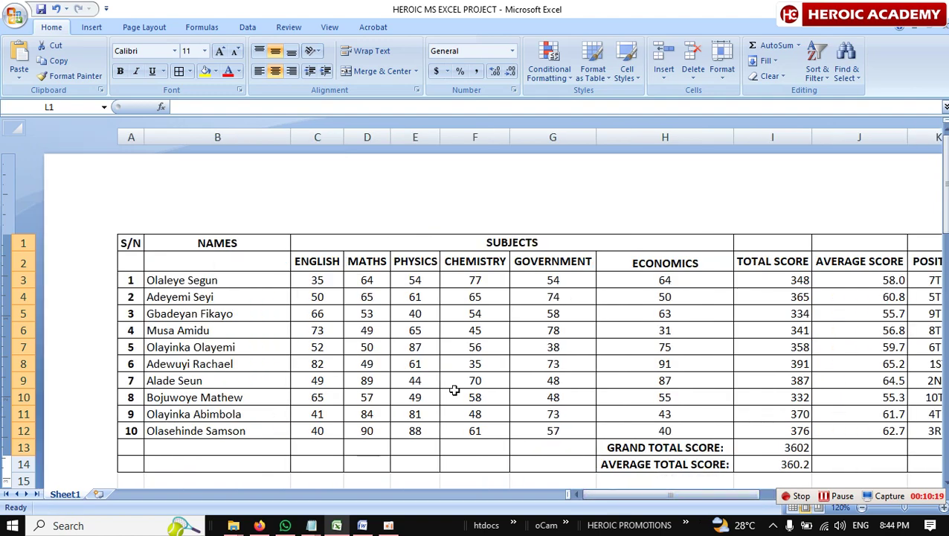
# Examine the bordered score table, the empty rows beneath it and the pages that follow
pyautogui.scroll(-2, 324, 335)
pyautogui.scroll(2, 424, 301)
pyautogui.scroll(-1, 429, 300)
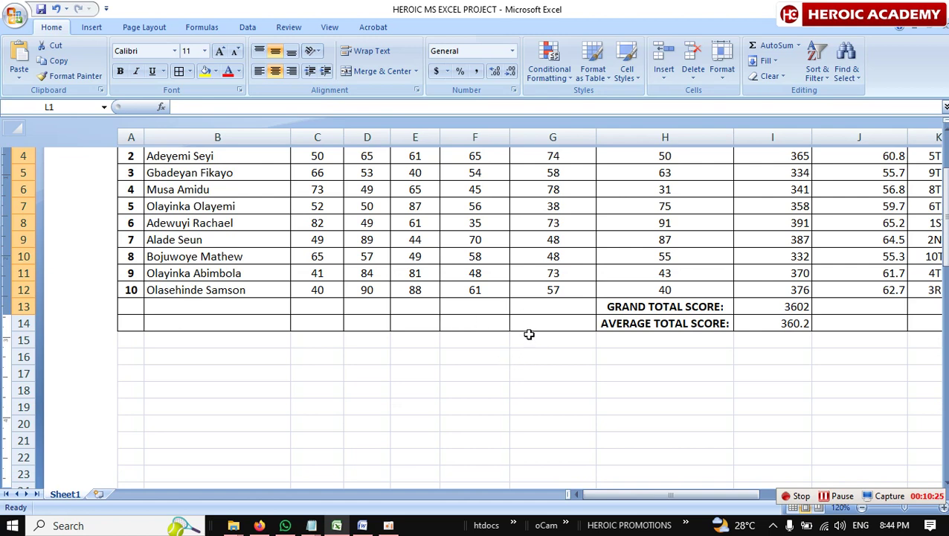
pyautogui.scroll(1, 394, 212)
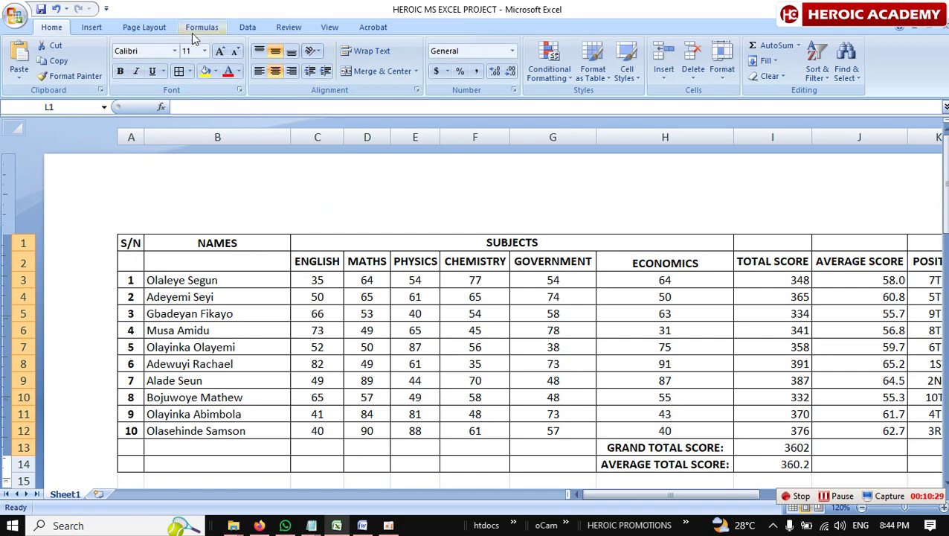
pyautogui.click(145, 28)
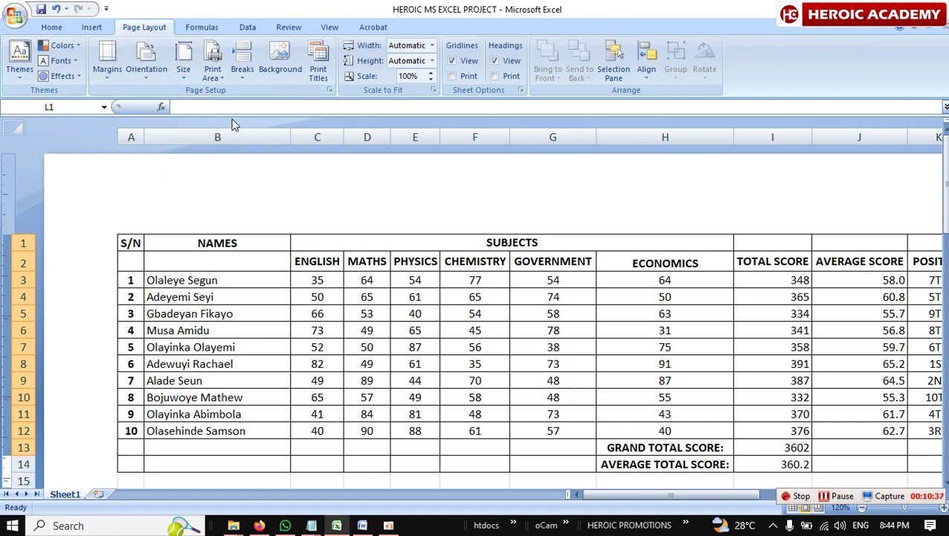
pyautogui.click(52, 28)
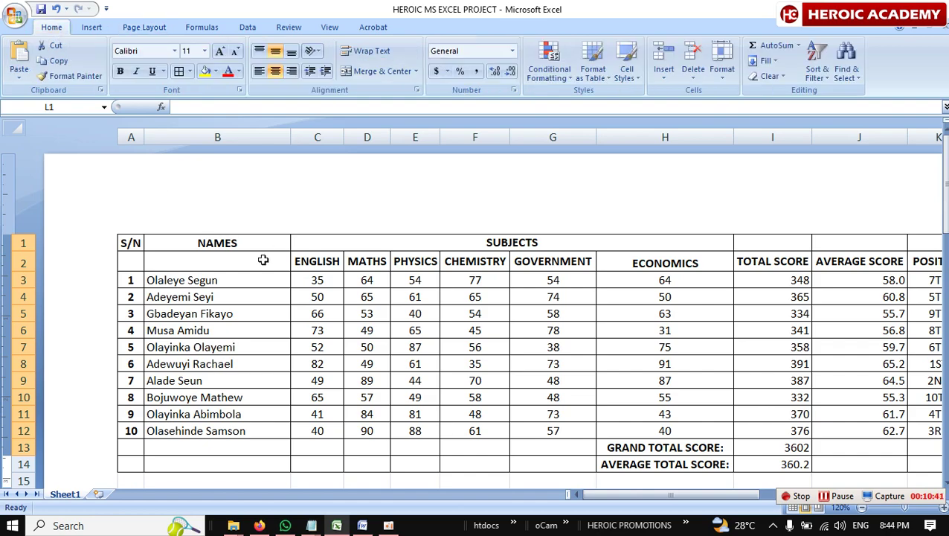
pyautogui.scroll(-2, 120, 278)
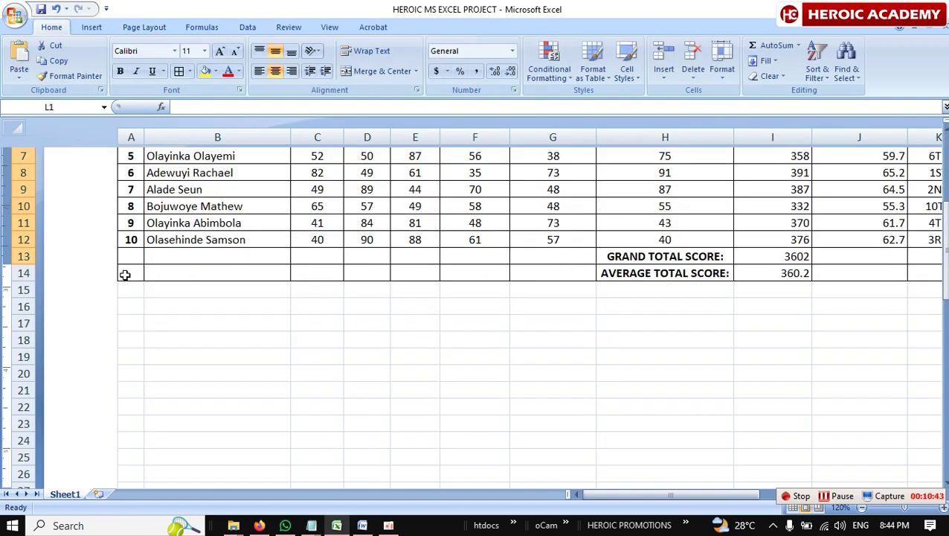
pyautogui.scroll(2, 123, 273)
pyautogui.click(140, 27)
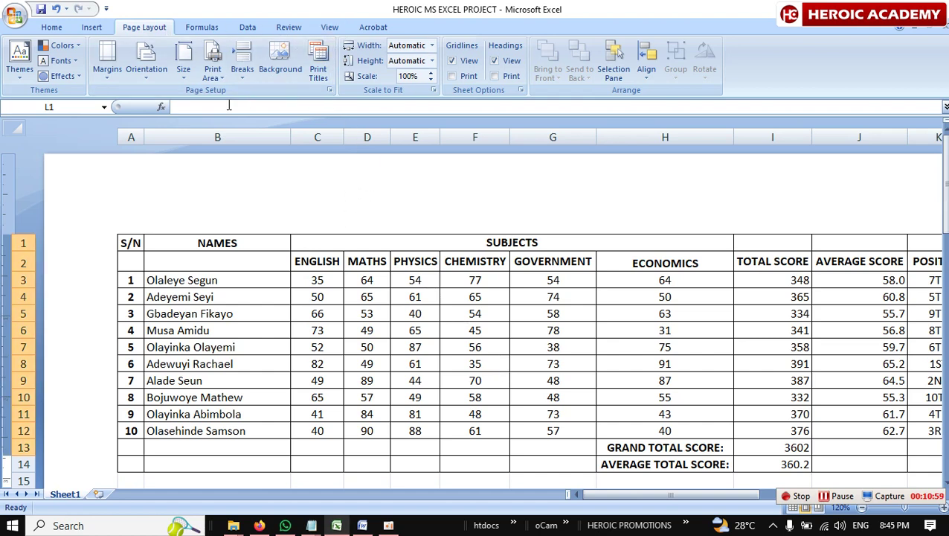
pyautogui.click(331, 28)
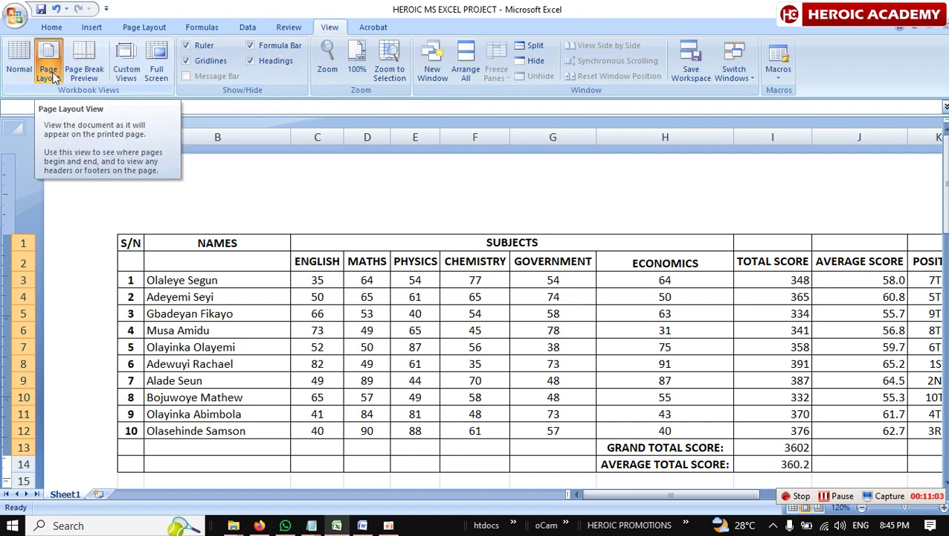
pyautogui.scroll(-7, 272, 290)
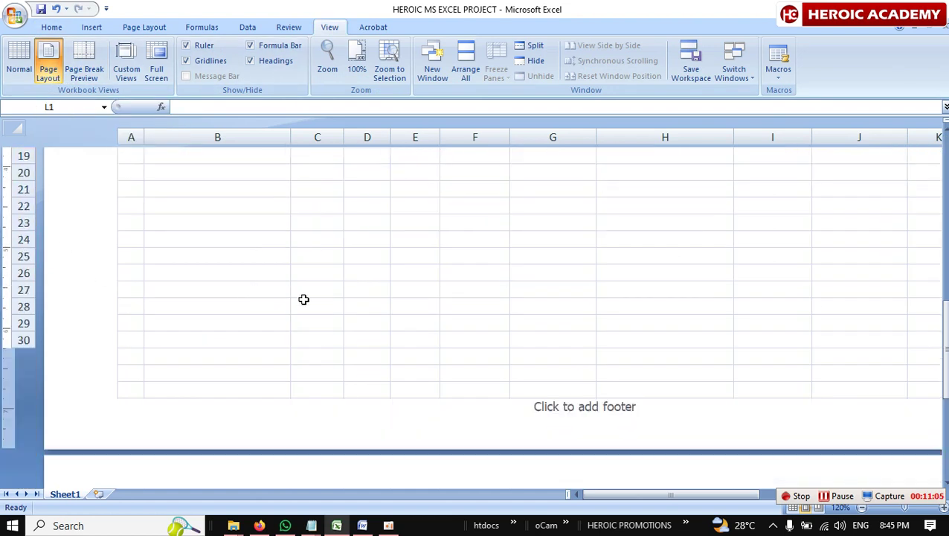
pyautogui.scroll(-10, 470, 361)
pyautogui.scroll(12, 474, 357)
pyautogui.scroll(6, 473, 354)
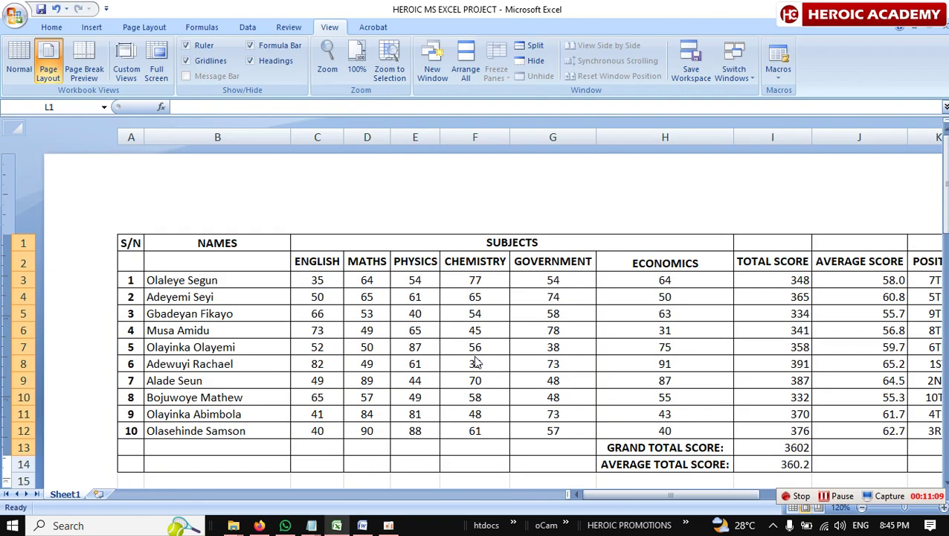
# Show the sheet in Normal view and inspect the score table against the page break lines
pyautogui.click(20, 60)
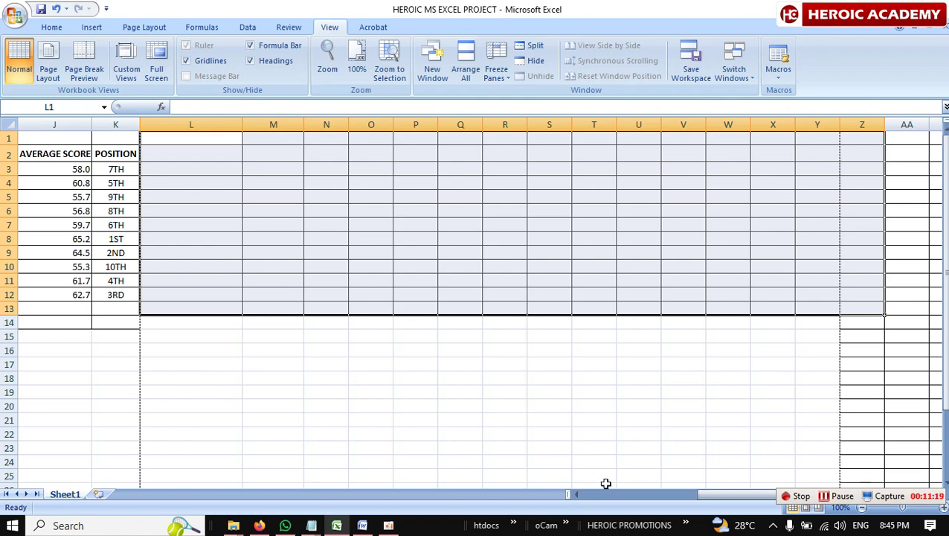
pyautogui.moveTo(692, 497); pyautogui.dragTo(596, 501)
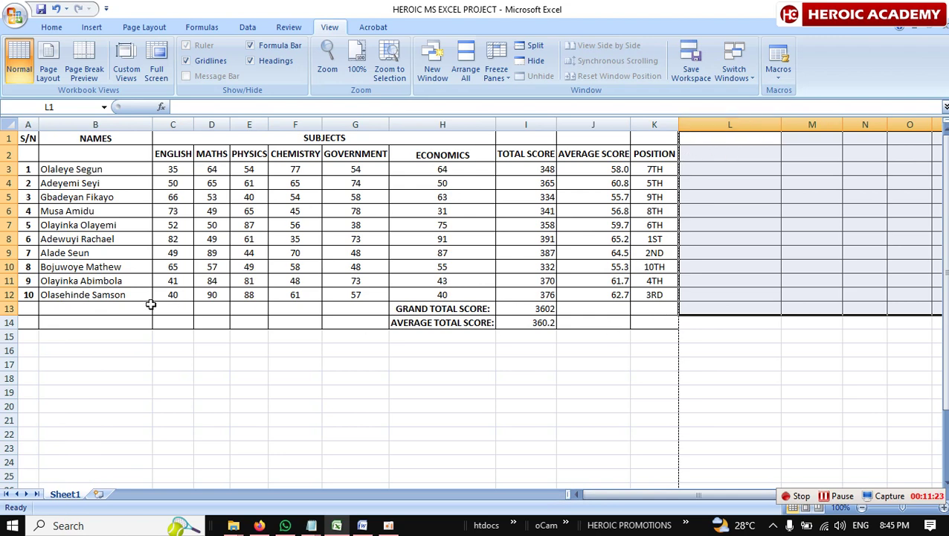
pyautogui.scroll(-1, 637, 259)
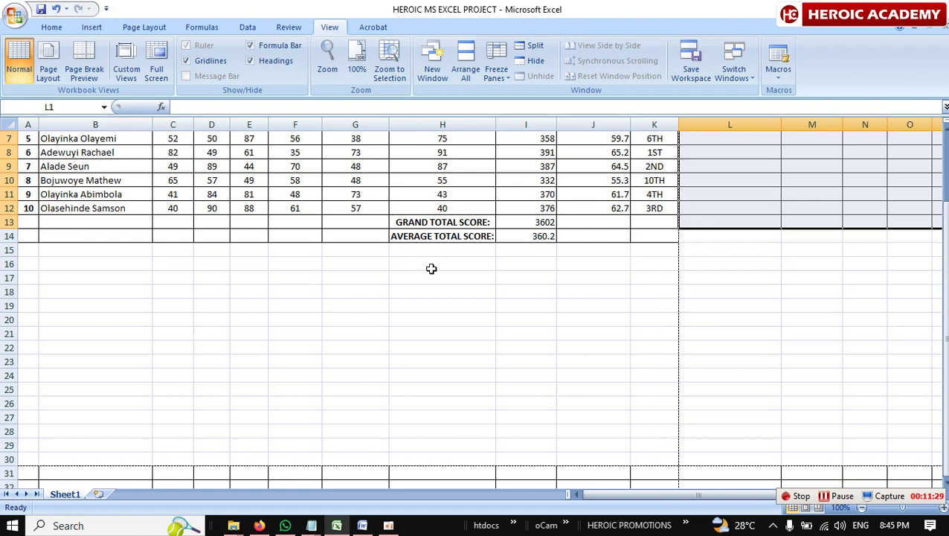
pyautogui.scroll(2, 352, 318)
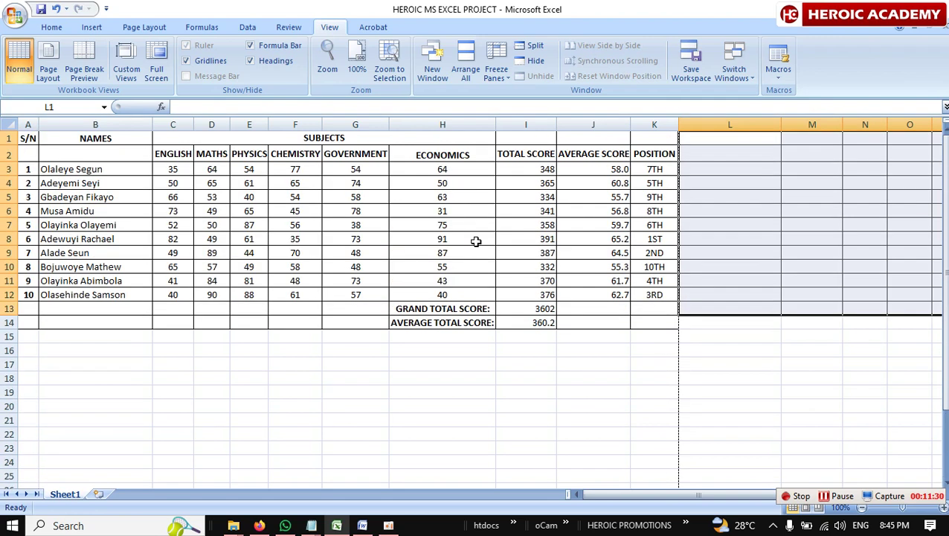
# Return to Page Layout view and inspect the score table's page from row 1 down to the footer area
pyautogui.click(46, 56)
pyautogui.scroll(-2, 364, 301)
pyautogui.scroll(2, 365, 302)
pyautogui.scroll(-2, 364, 301)
pyautogui.scroll(2, 365, 301)
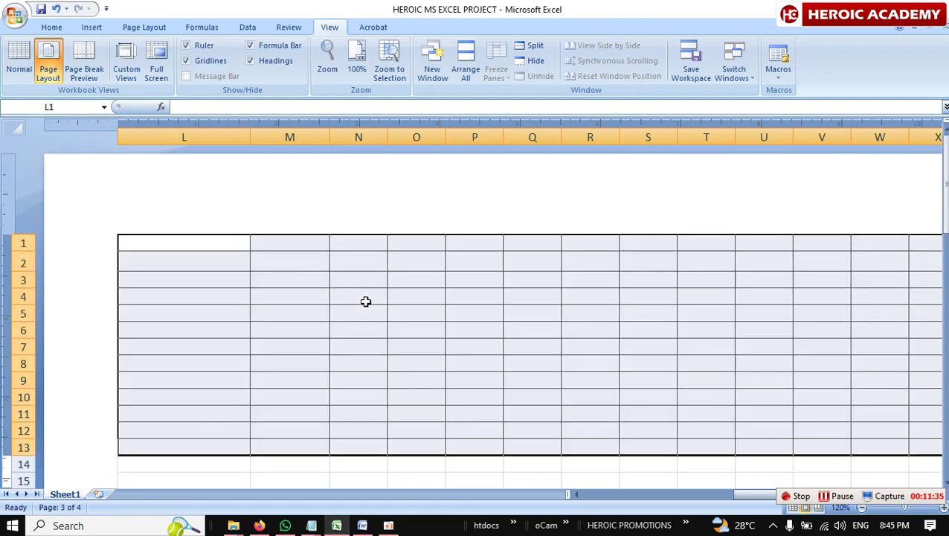
pyautogui.moveTo(743, 493); pyautogui.dragTo(588, 493)
pyautogui.scroll(-6, 565, 312)
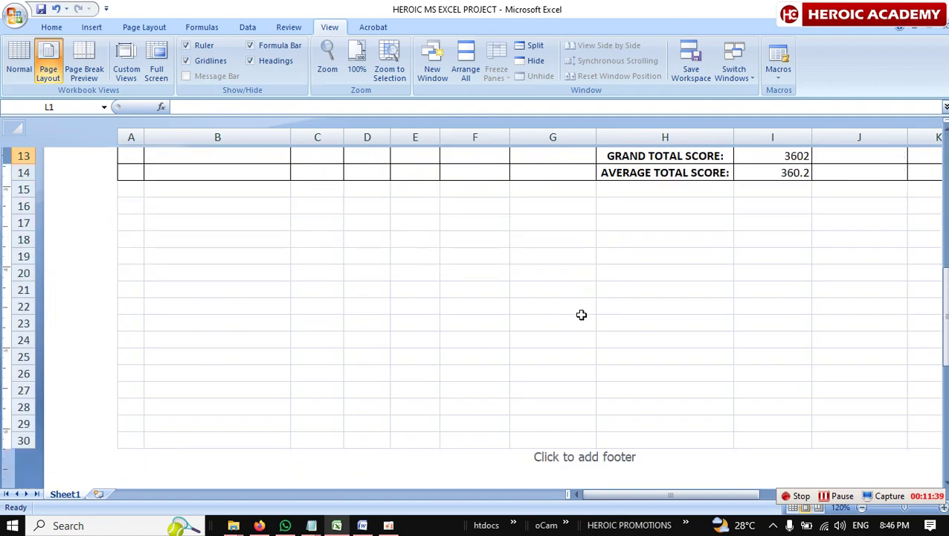
pyautogui.scroll(6, 582, 315)
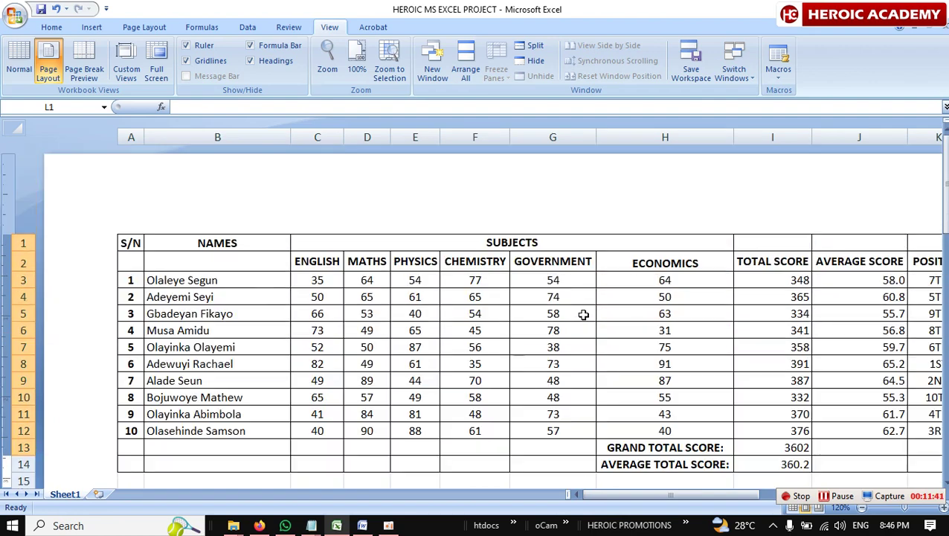
# Insert the page number field in the centre section of the page footer below row 30
pyautogui.scroll(-7, 573, 305)
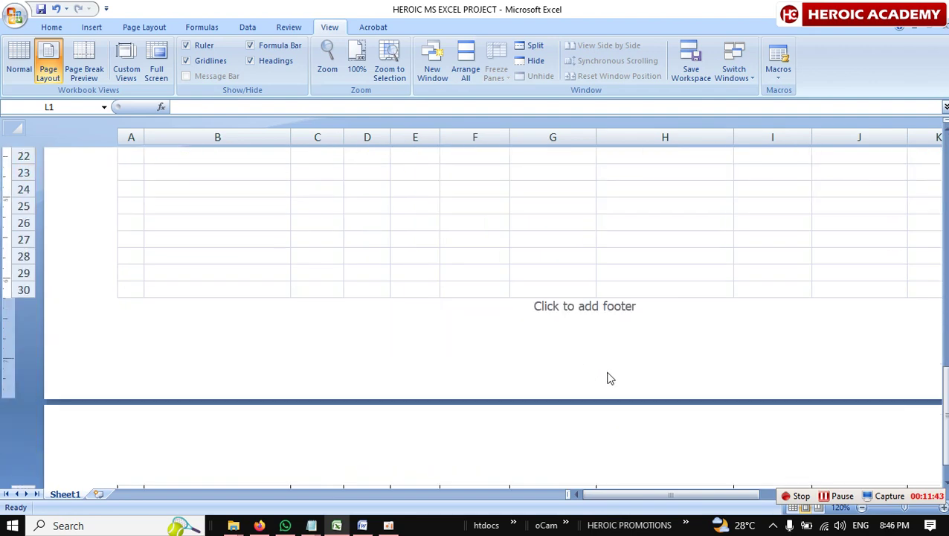
pyautogui.click(575, 310)
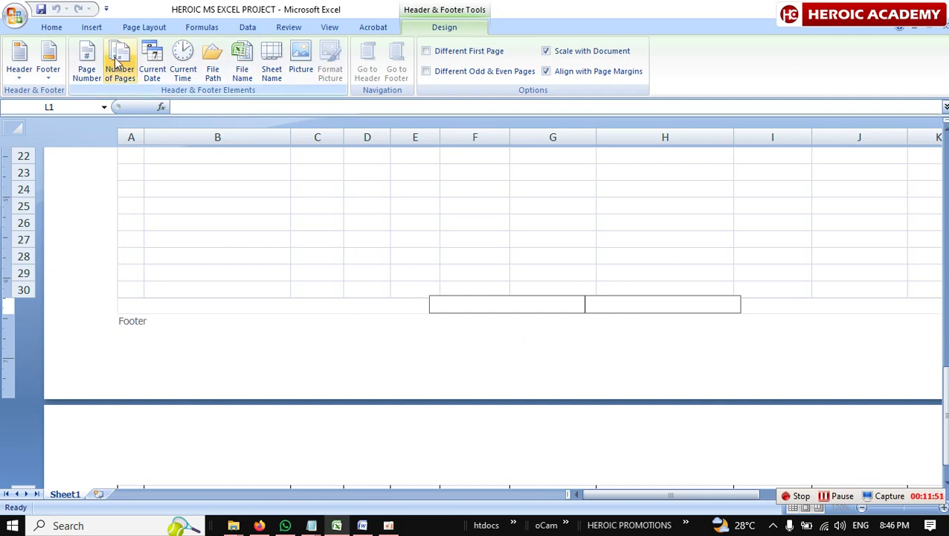
pyautogui.click(86, 61)
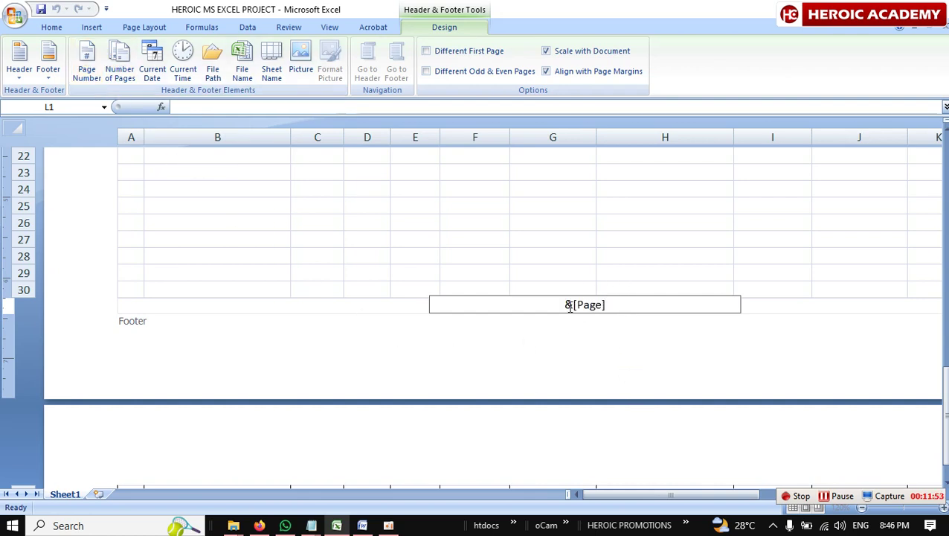
pyautogui.click(586, 378)
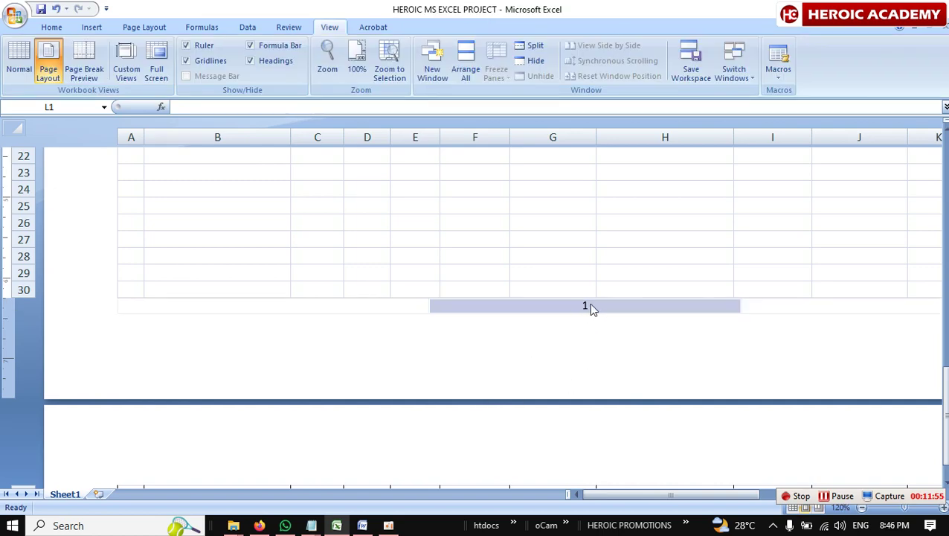
pyautogui.scroll(8, 418, 341)
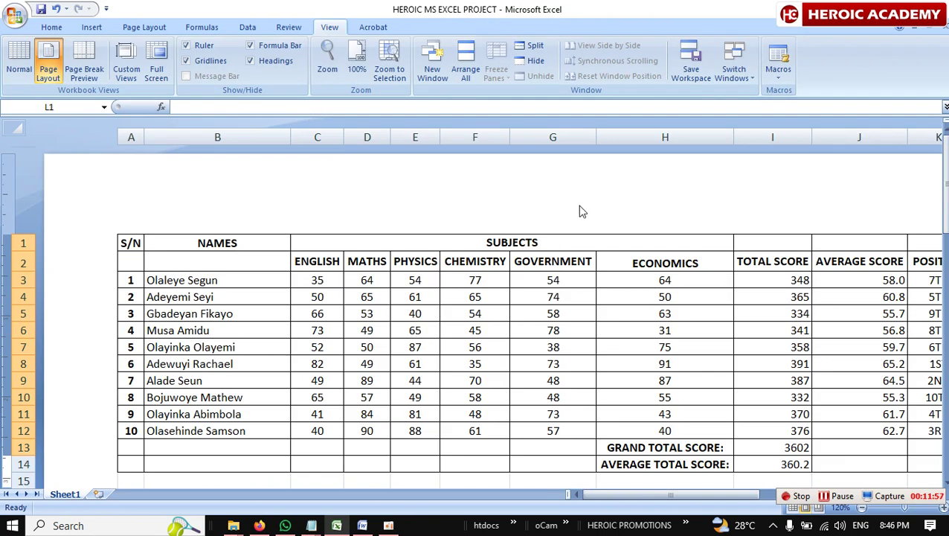